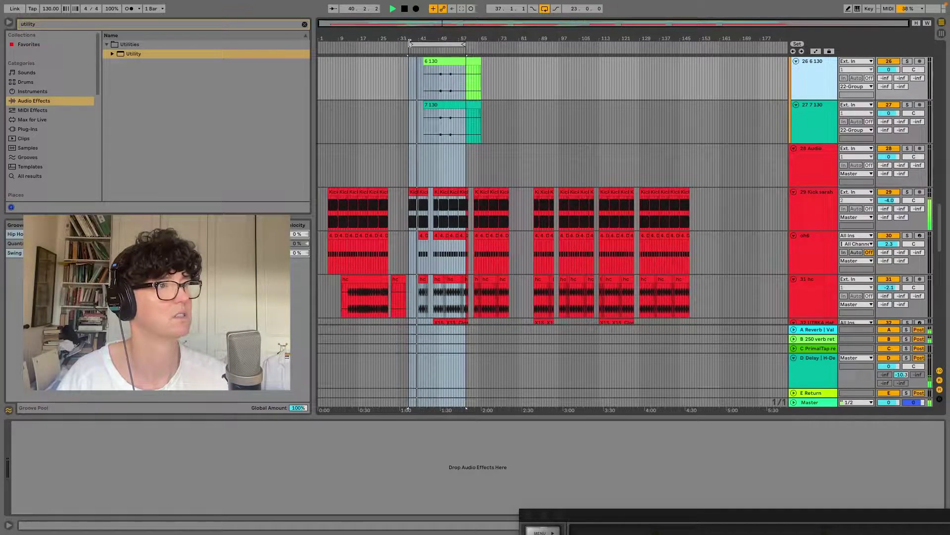
Set the arrangement loop to span eight bars starting at bar 47
drag(411, 44, 451, 46)
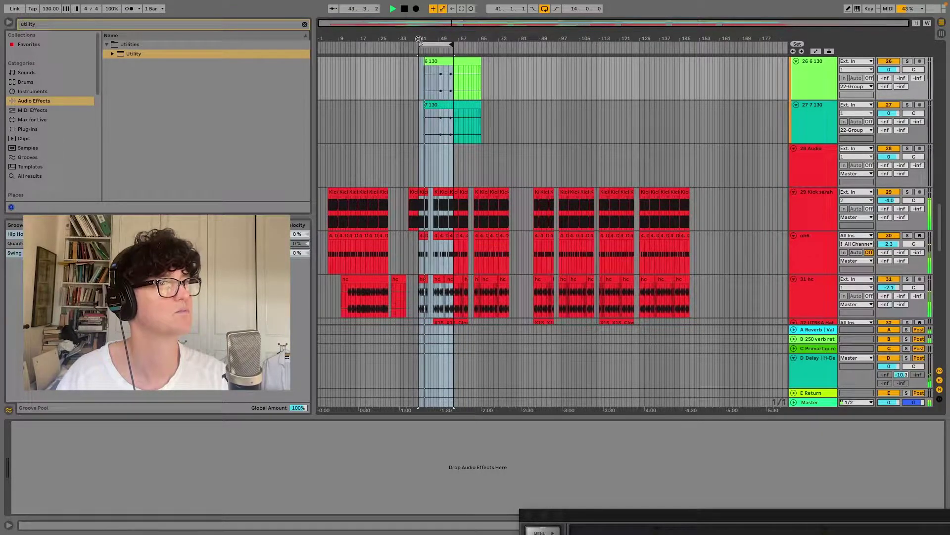
key(plus)
key(plus)
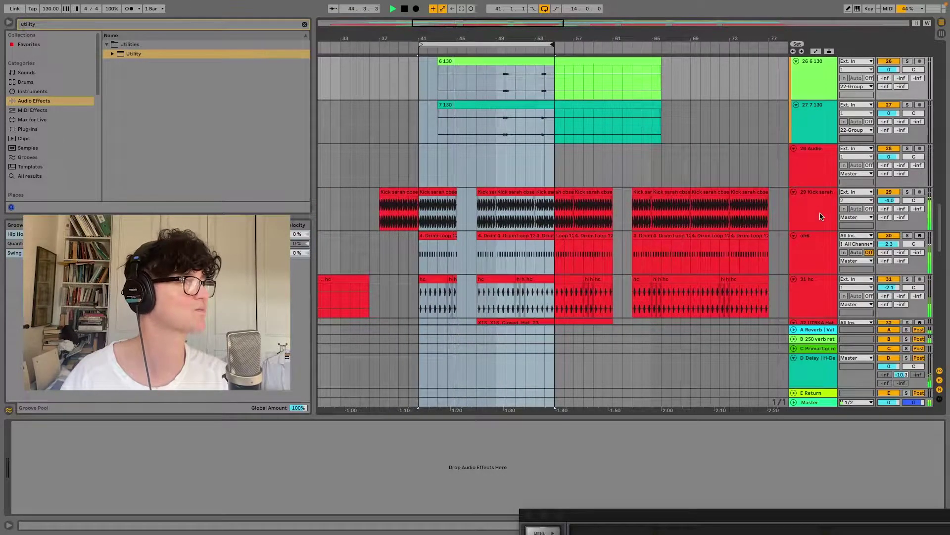
right_click(512, 44)
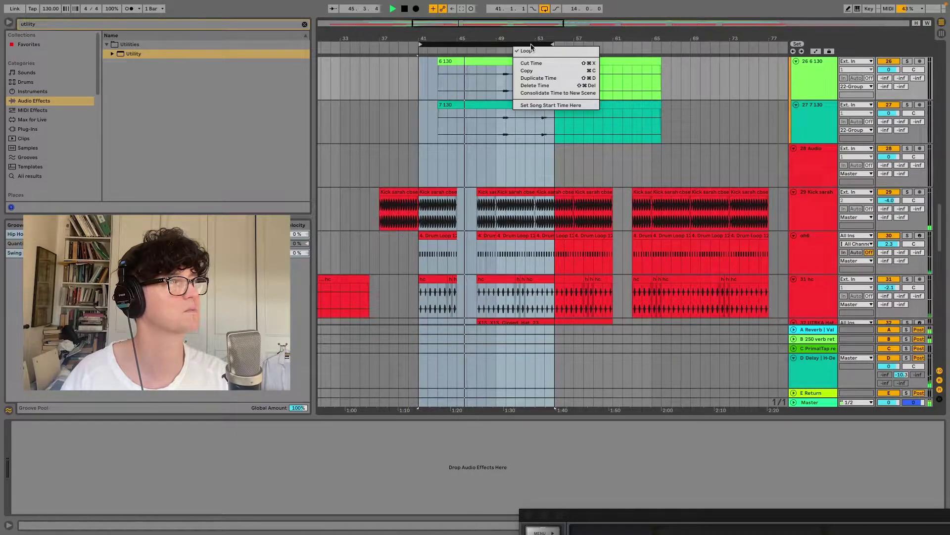
click(479, 39)
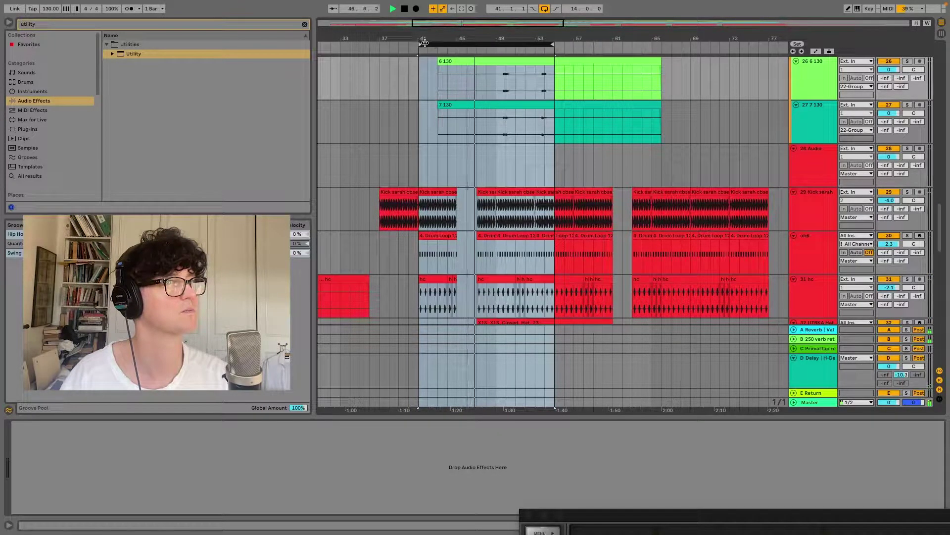
drag(421, 43, 477, 54)
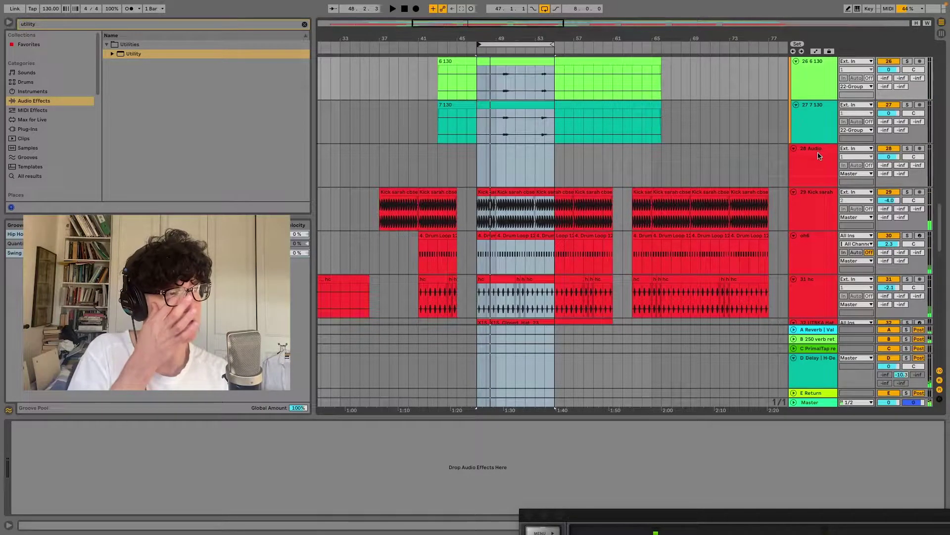
Shorten the loop to six bars from bar 47 and audition the oh6 drum loop track on its own, restoring the full mix
click(794, 263)
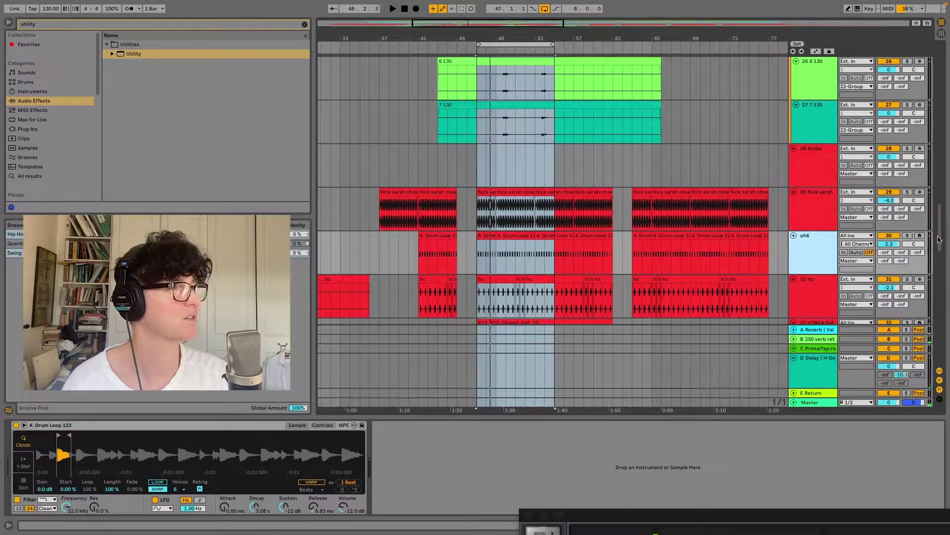
click(907, 236)
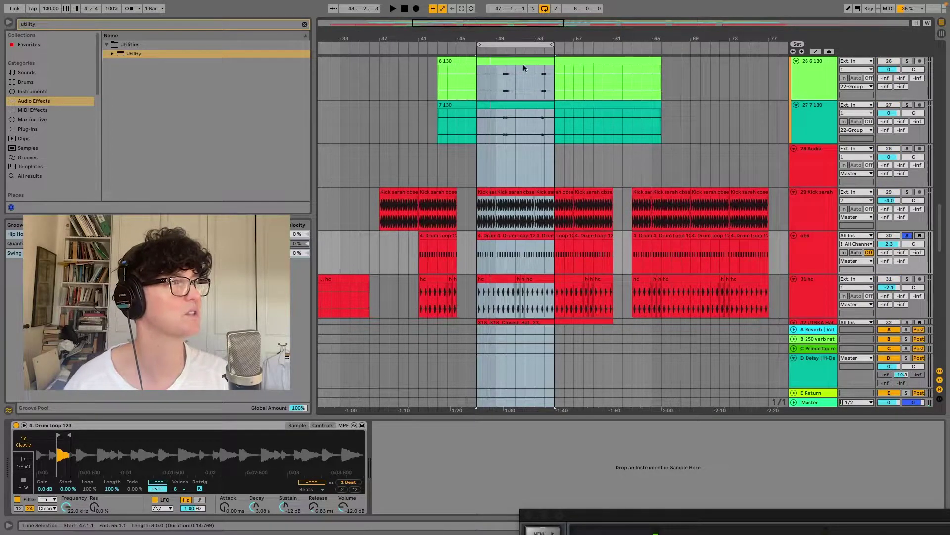
drag(553, 45, 534, 45)
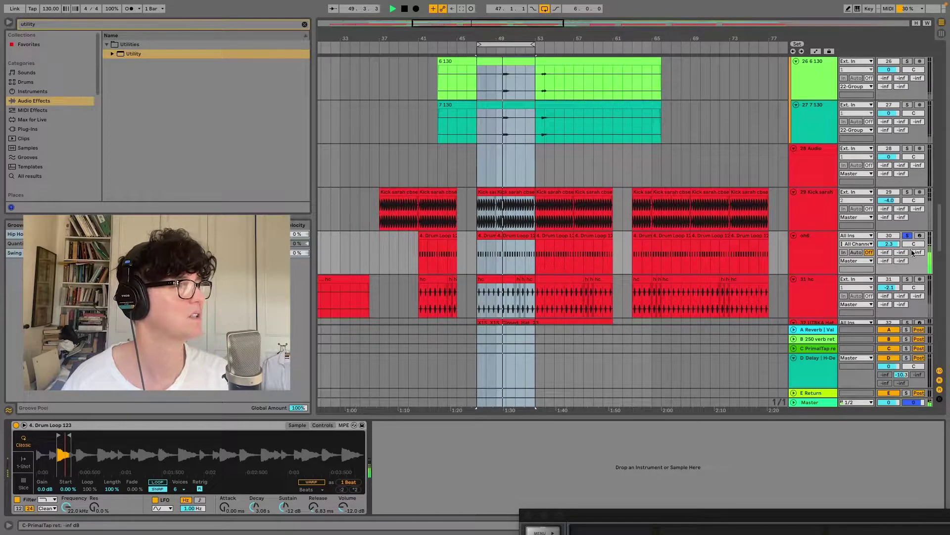
click(908, 236)
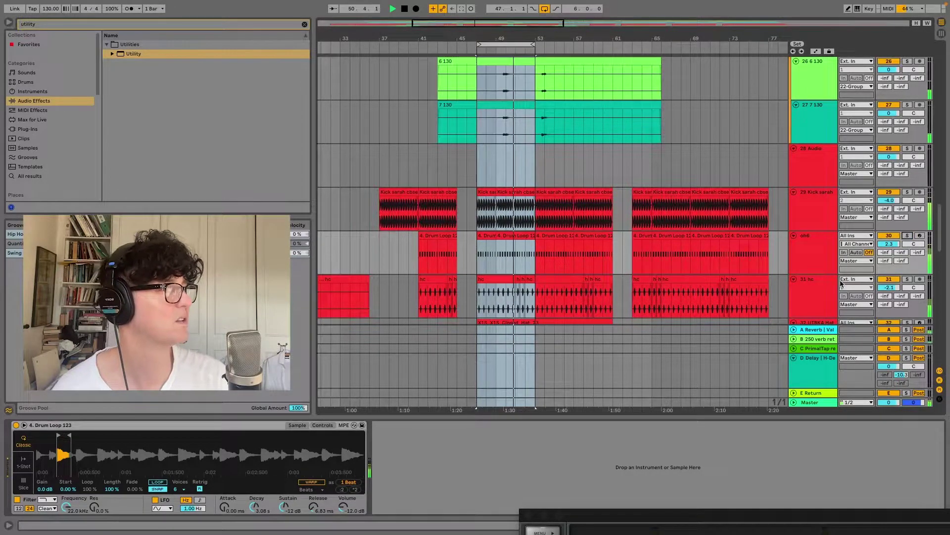
Go down through the hat tracks, check track 34, and solo the tam track to hear it alone
click(797, 292)
key(Down)
key(Down)
key(Down)
key(Down)
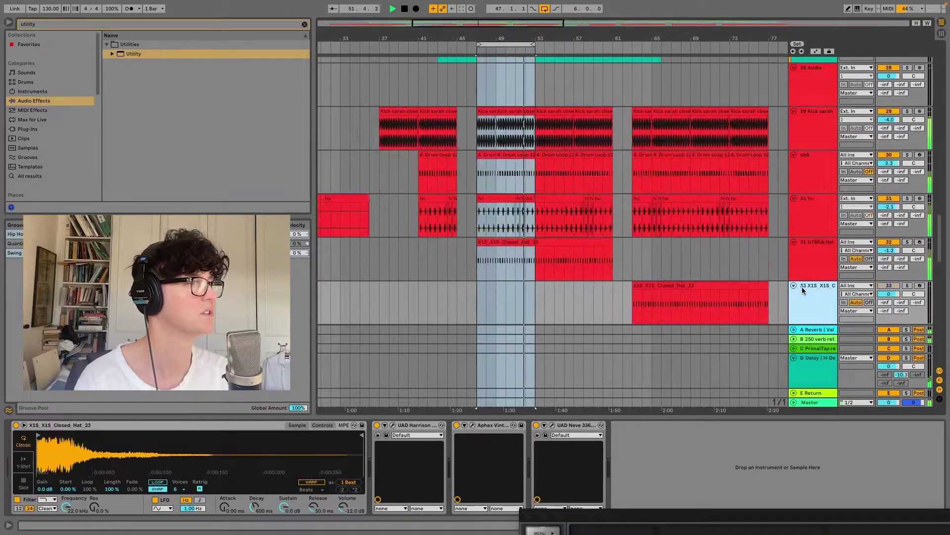
click(907, 242)
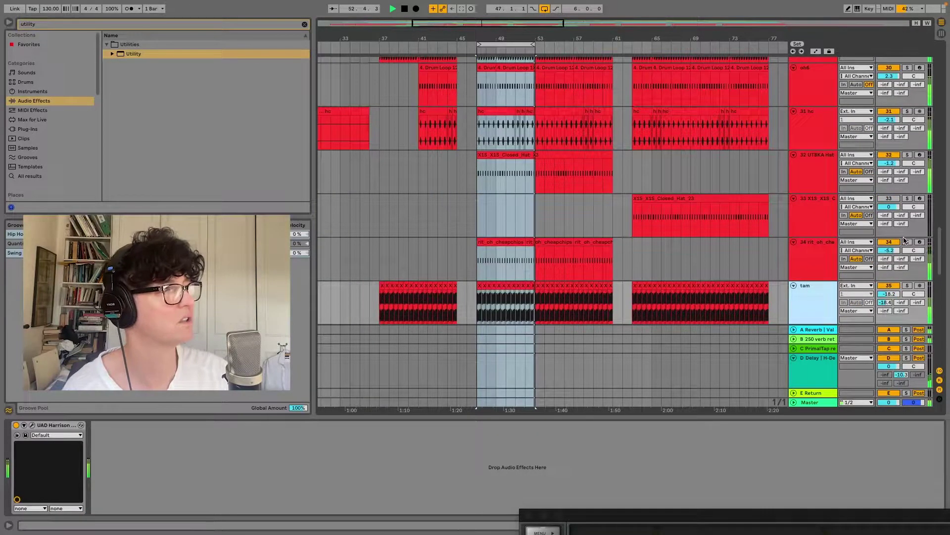
click(908, 242)
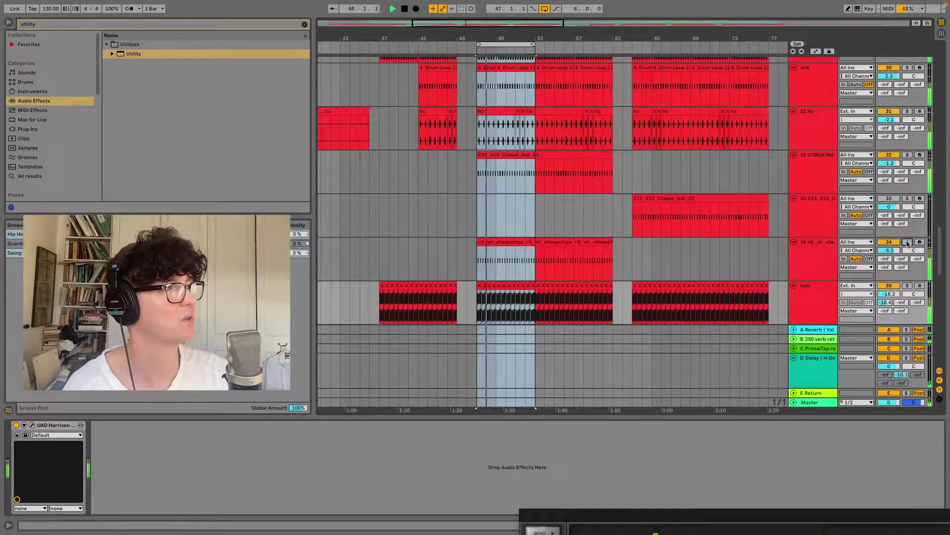
click(907, 286)
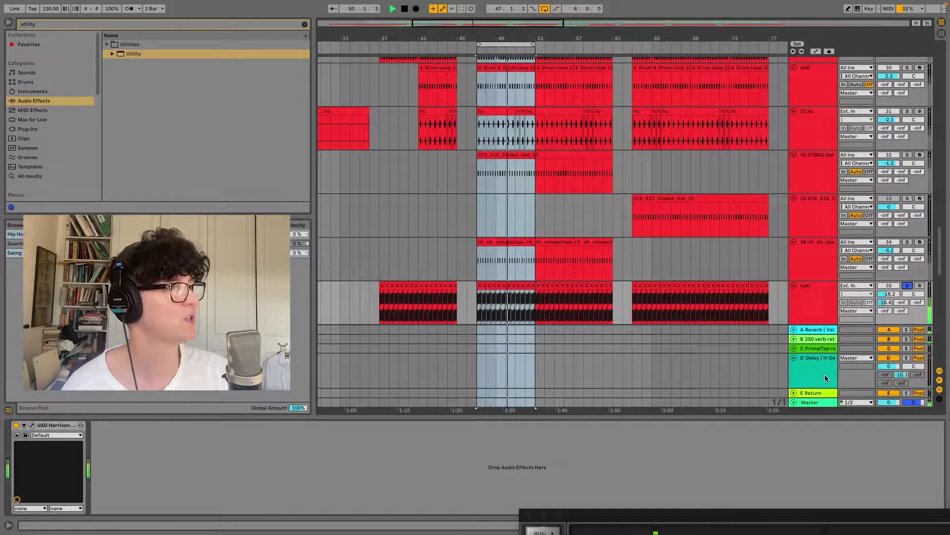
Open ADPTR MetricAB on the Master track and compare the reference hats file's waveform and spectrum with the soloed tam track
click(820, 405)
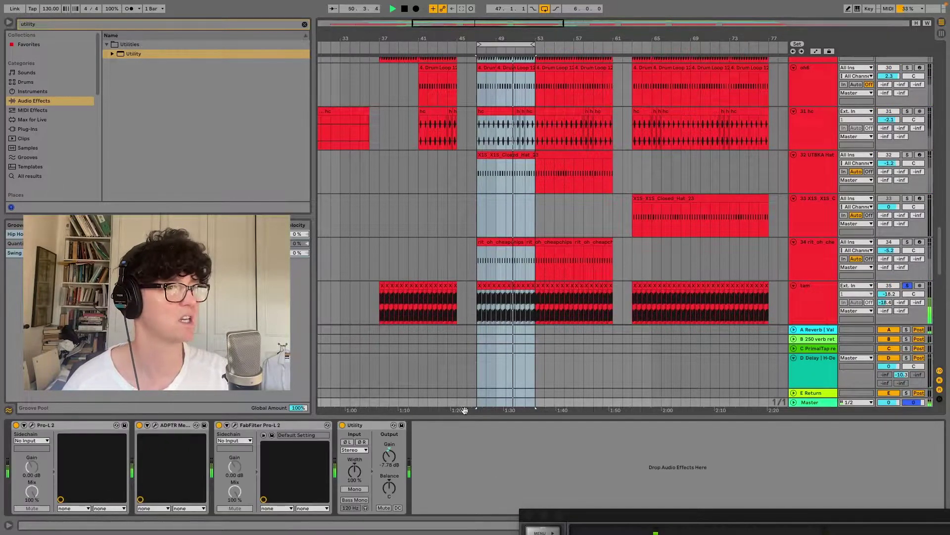
click(155, 425)
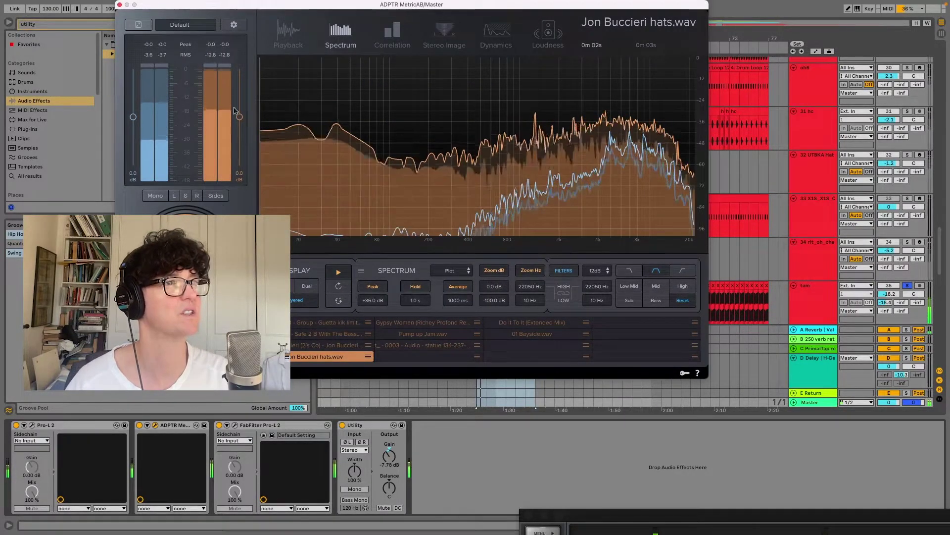
click(289, 37)
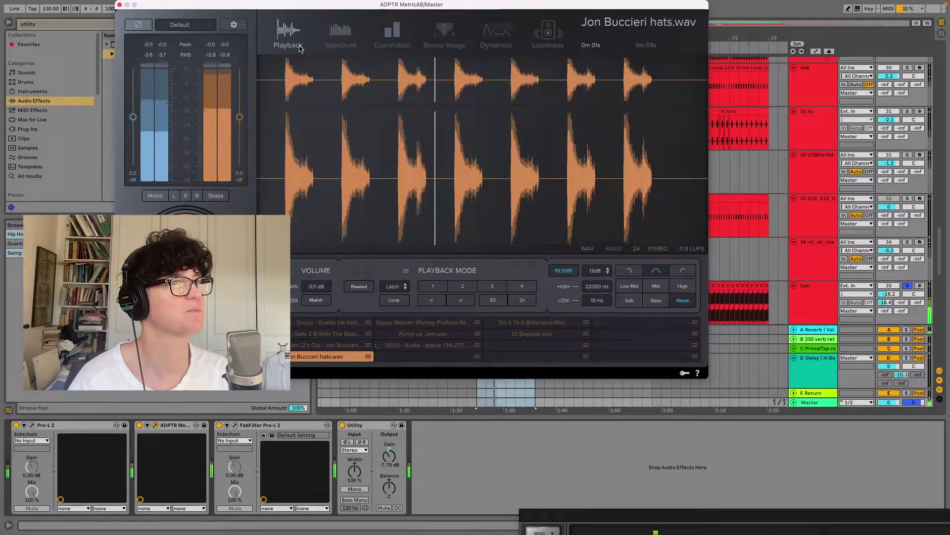
click(340, 35)
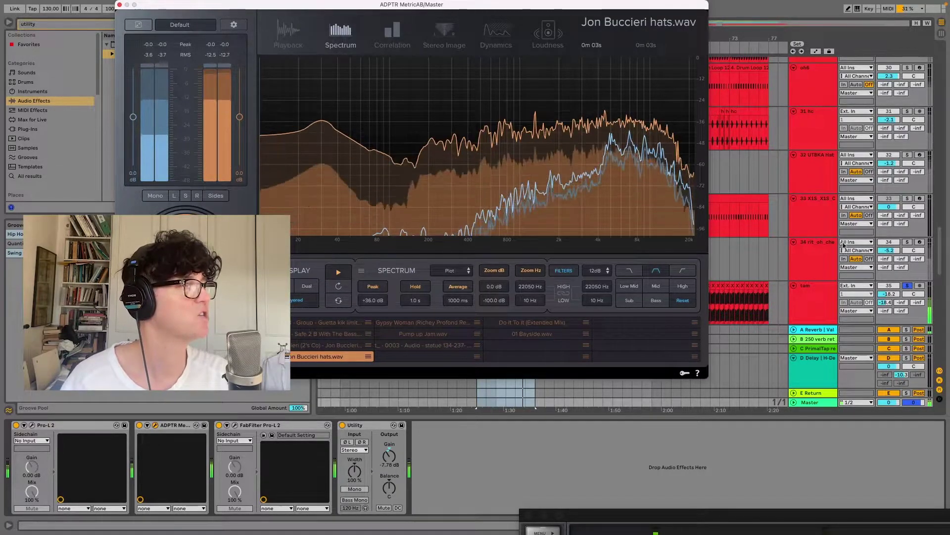
Move the MetricAB window clear of the arrangement and solo the UTBKA hat loop track 32
click(806, 211)
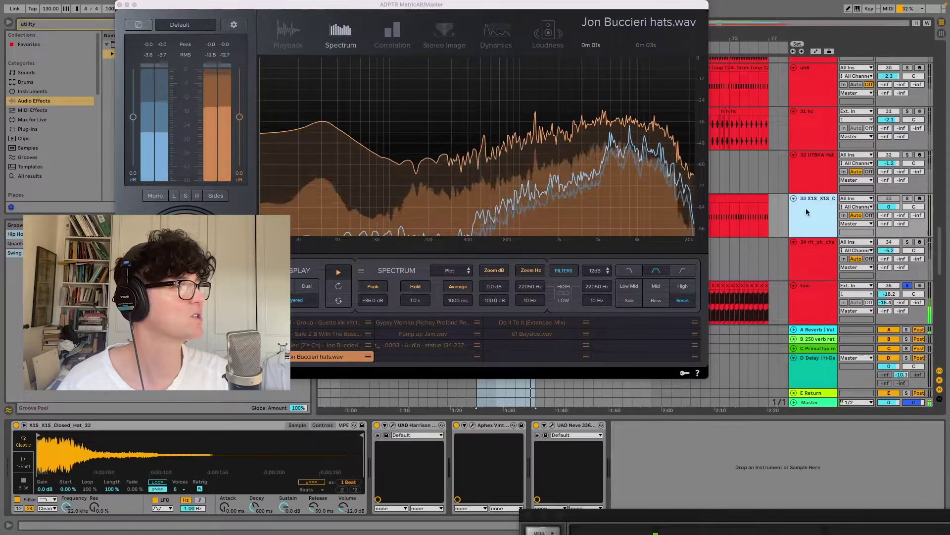
click(907, 198)
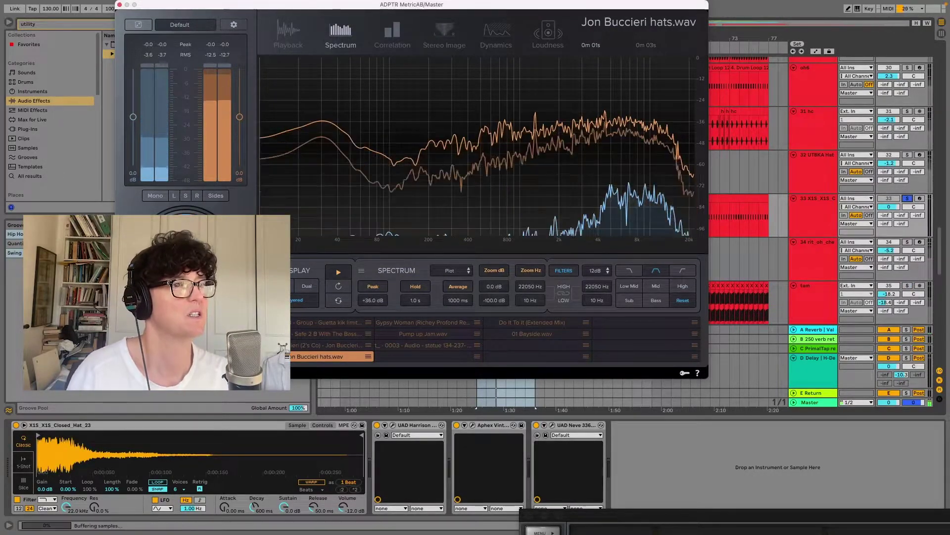
click(127, 28)
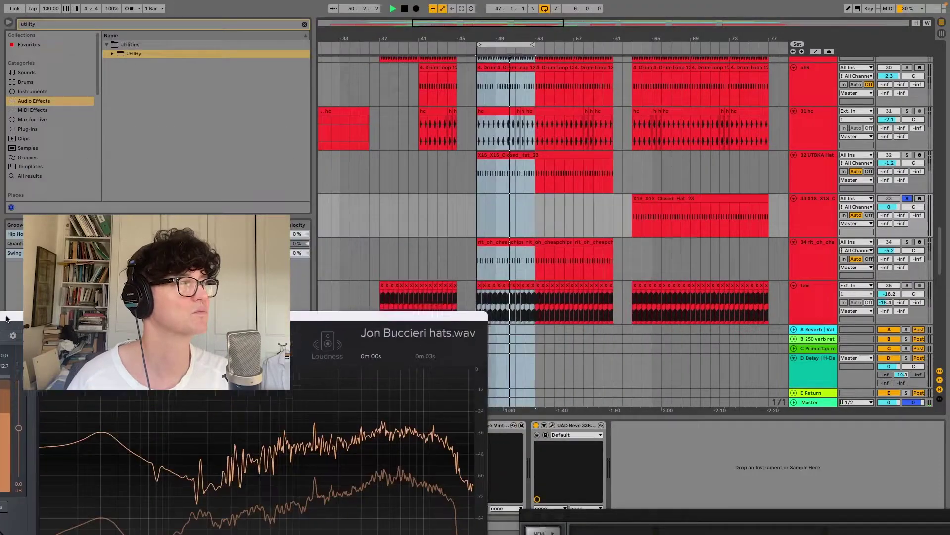
drag(411, 4, 184, 355)
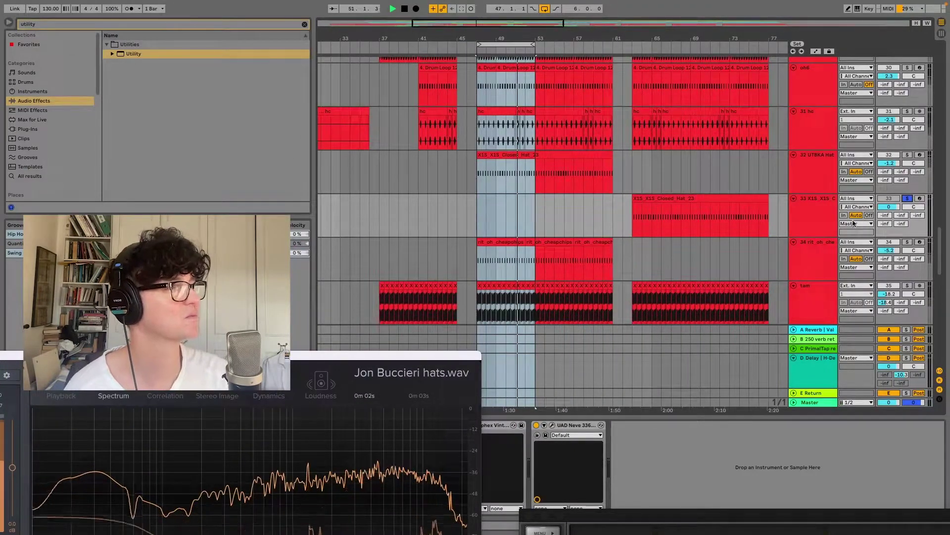
click(908, 198)
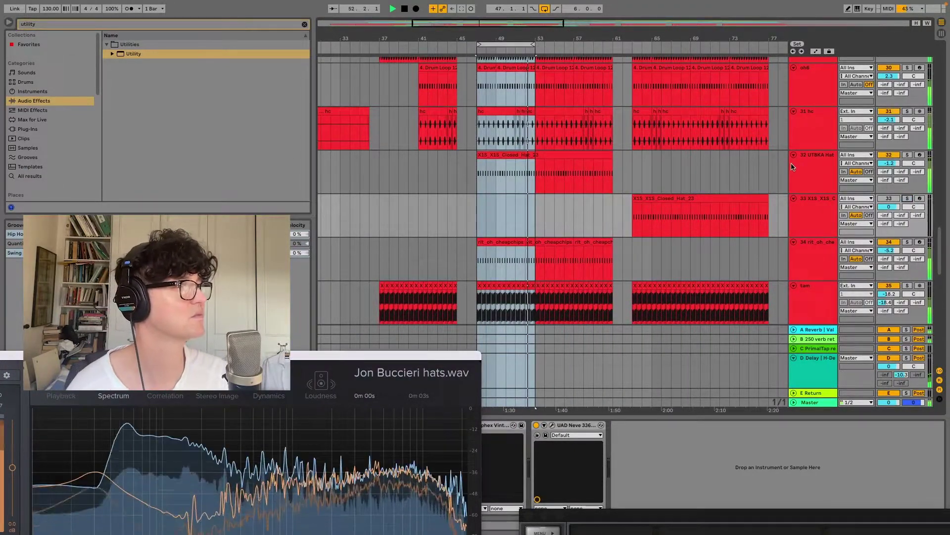
click(908, 156)
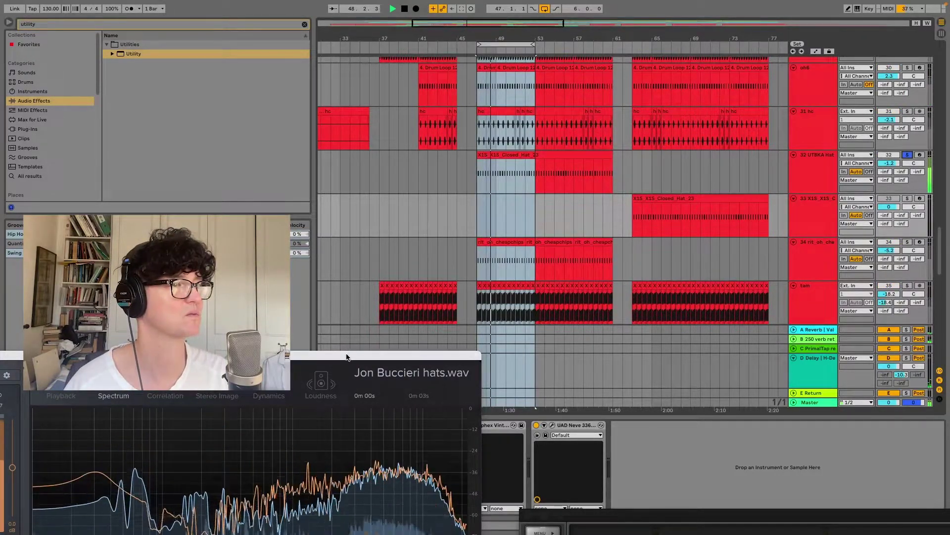
Bring the full MetricAB window into view and compare the soloed hat loop with the reference hats using the A/B switch
drag(352, 354, 331, 135)
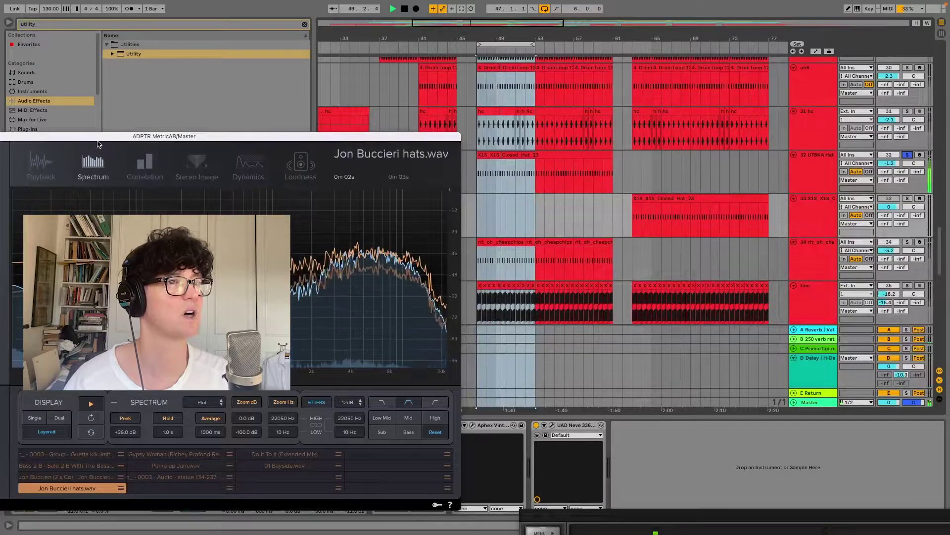
drag(119, 136, 333, 161)
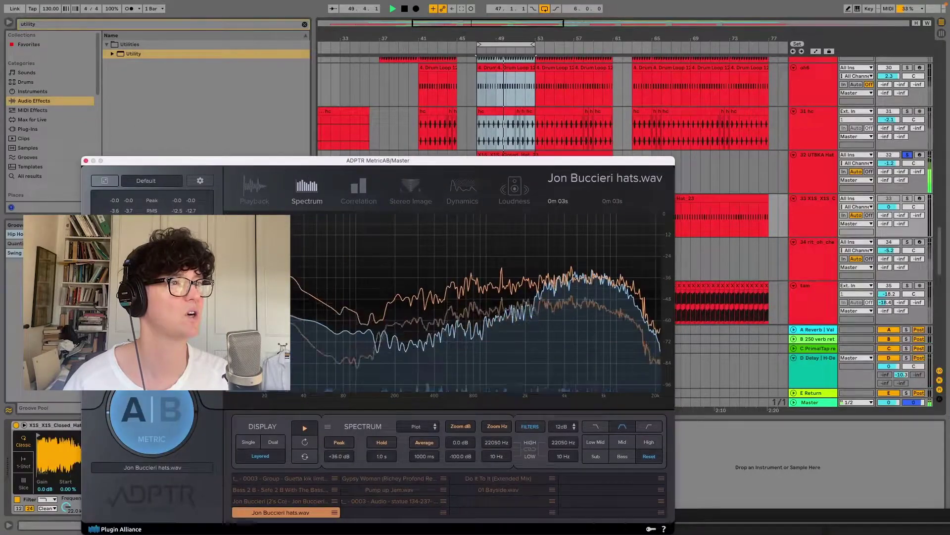
click(178, 408)
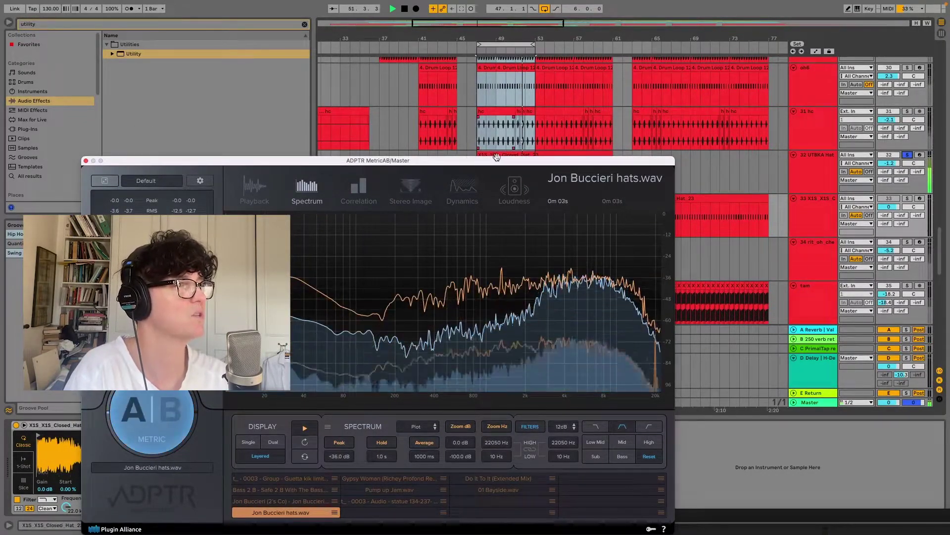
Show the UTBKA hat track's device chain and open its UAD Harrison 32C EQ beside the spectrum display
drag(366, 162, 103, 68)
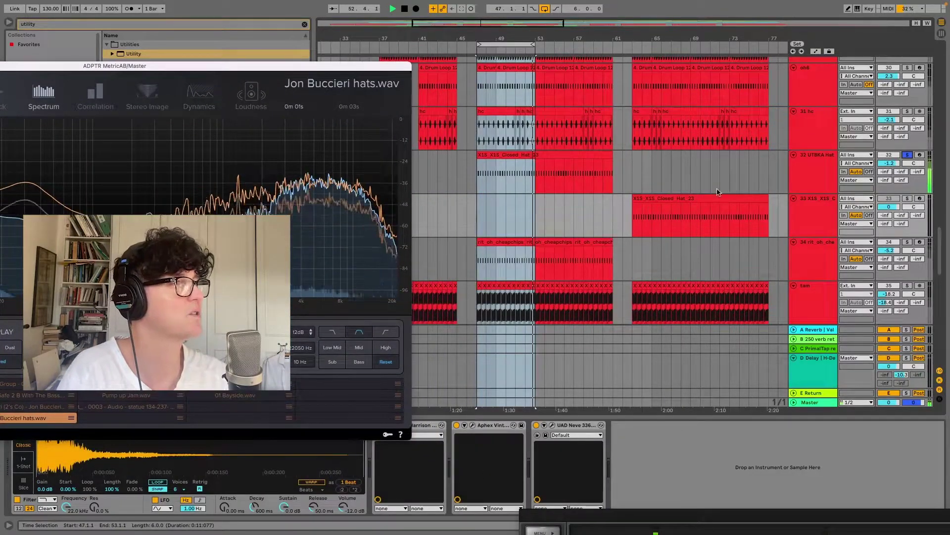
click(678, 165)
drag(277, 66, 204, 46)
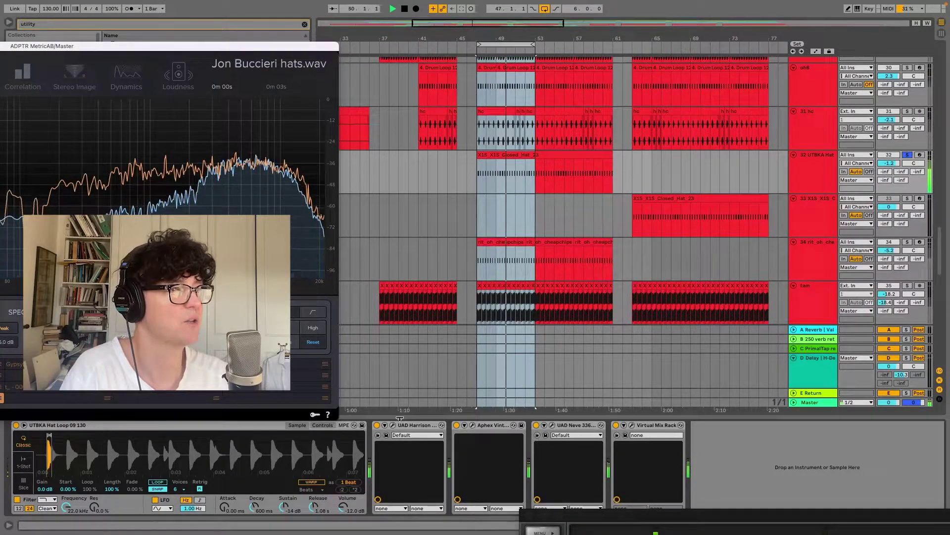
click(394, 427)
drag(540, 248, 448, 203)
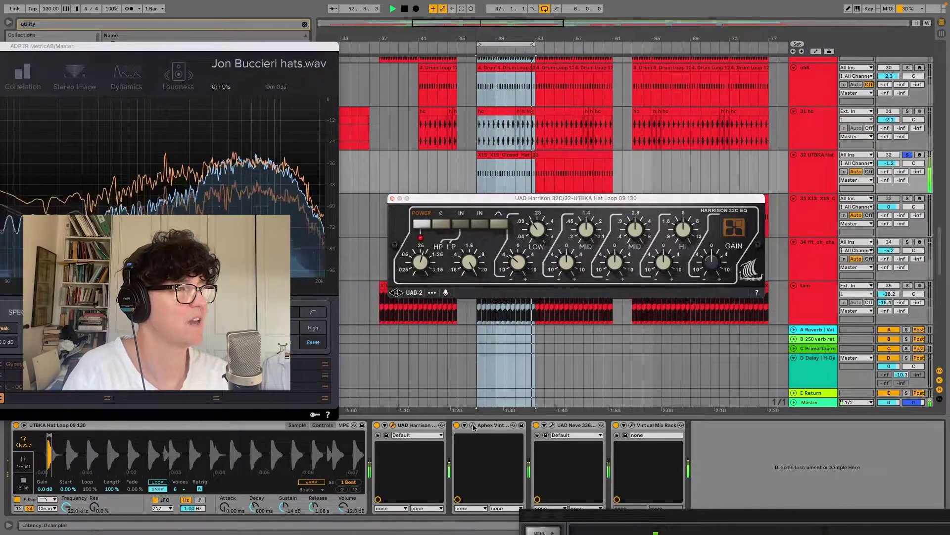
Open the hat track's Aphex Vintage Exciter, try its mode switch, and adjust AX Mix to 6.02
click(472, 425)
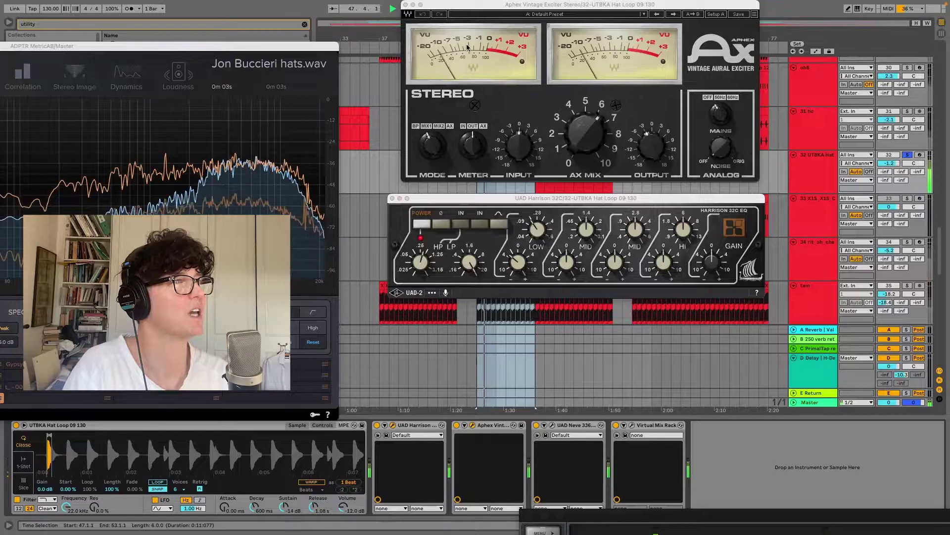
drag(500, 5, 376, 120)
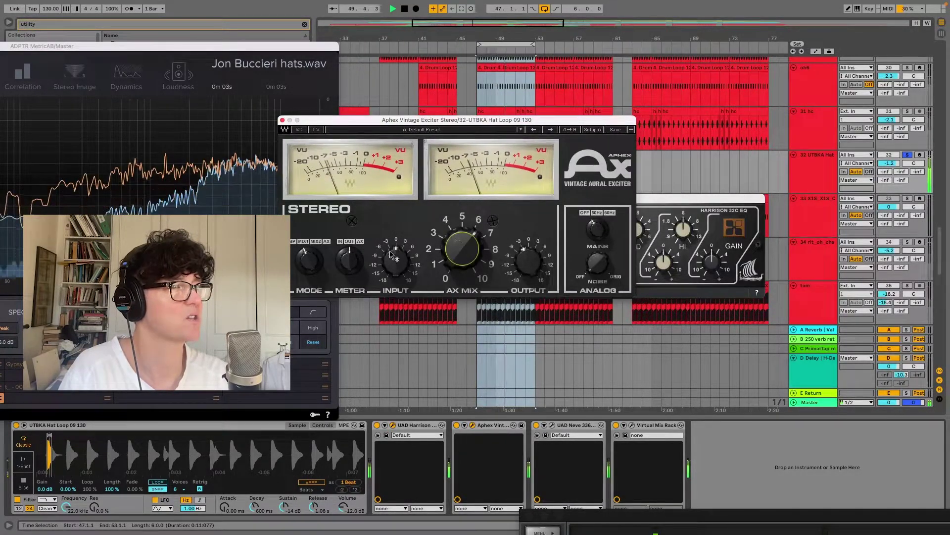
click(305, 268)
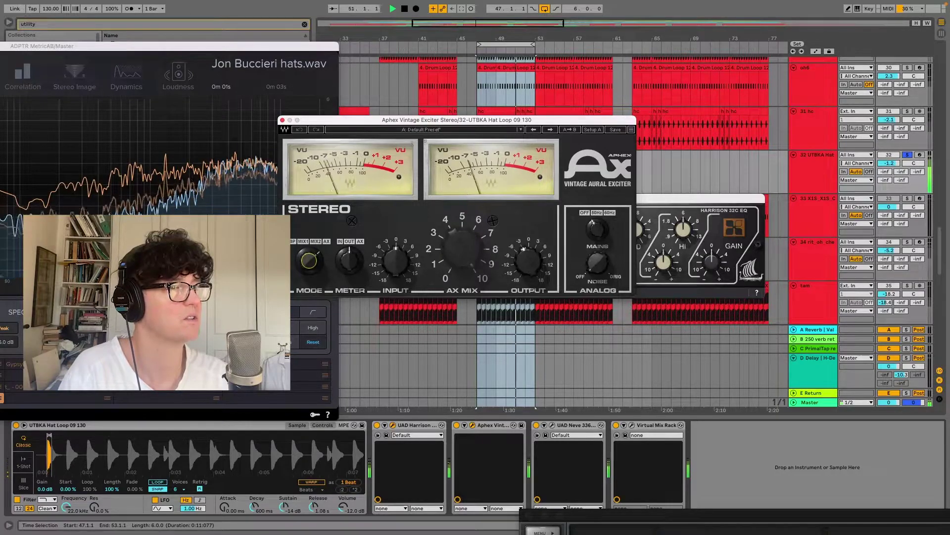
click(307, 261)
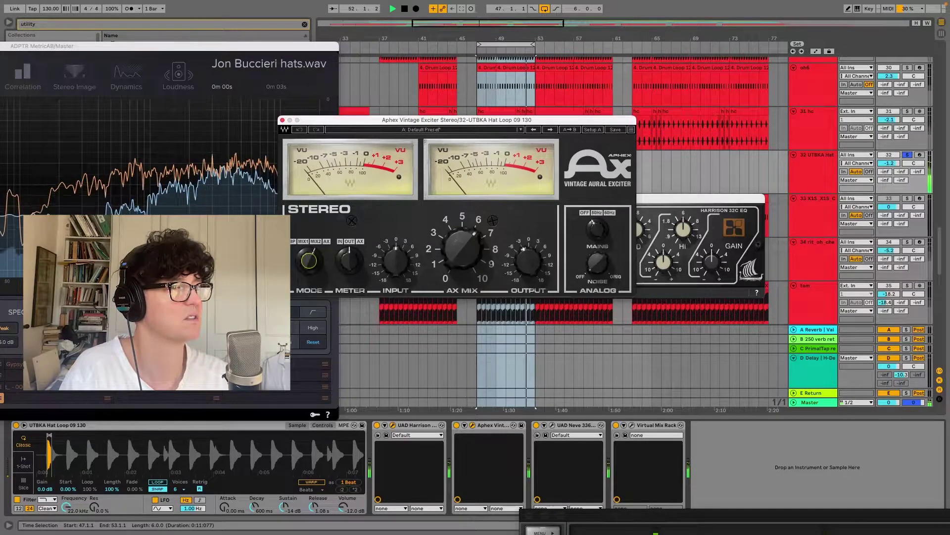
mouse_move(445, 249)
mouse_down()
mouse_move(445, 233)
mouse_move(461, 260)
mouse_up()
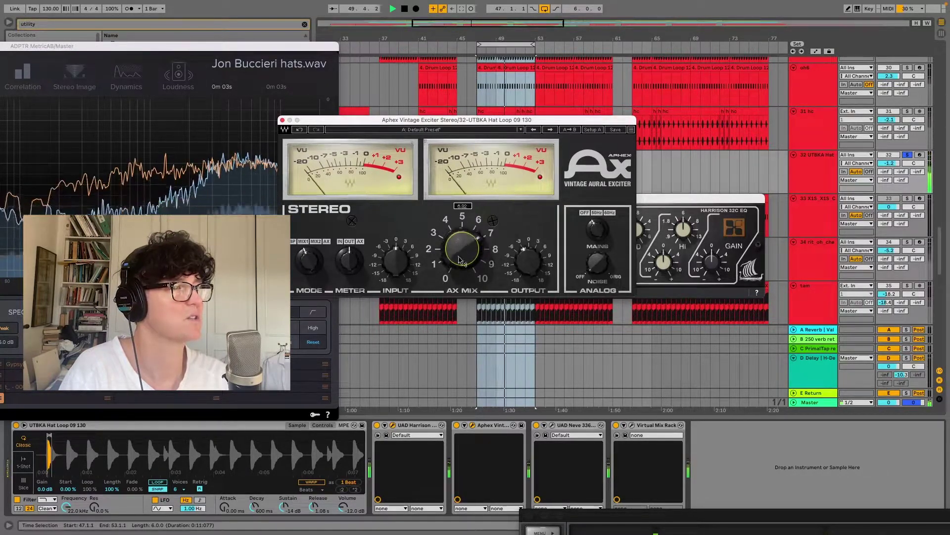
Open the hat loop track's UAD Neve 33609 compressor and move its window below the Aphex Exciter meters
click(552, 426)
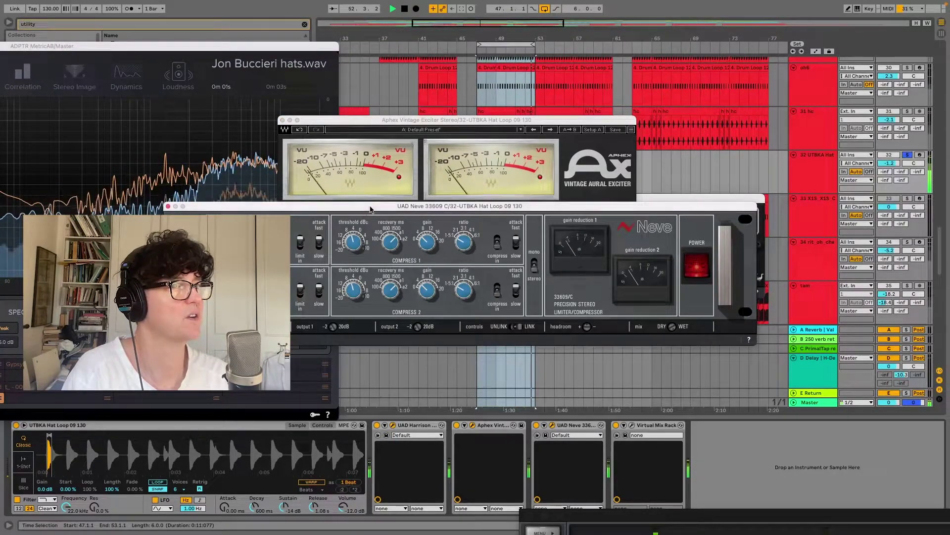
drag(370, 208, 348, 258)
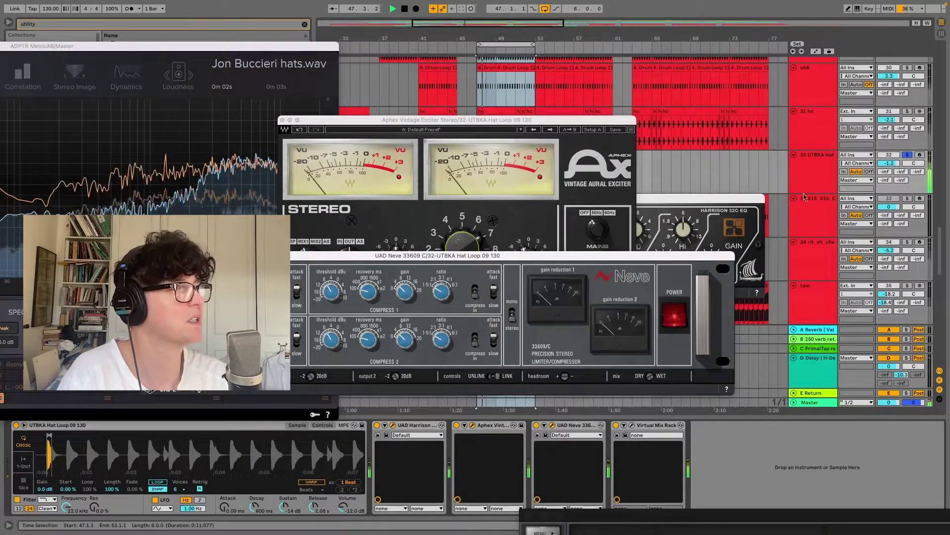
Open the hat track's Virtual Mix Rack, place it beside the spectrum display, and try different HF gain settings on the FG-S
click(631, 426)
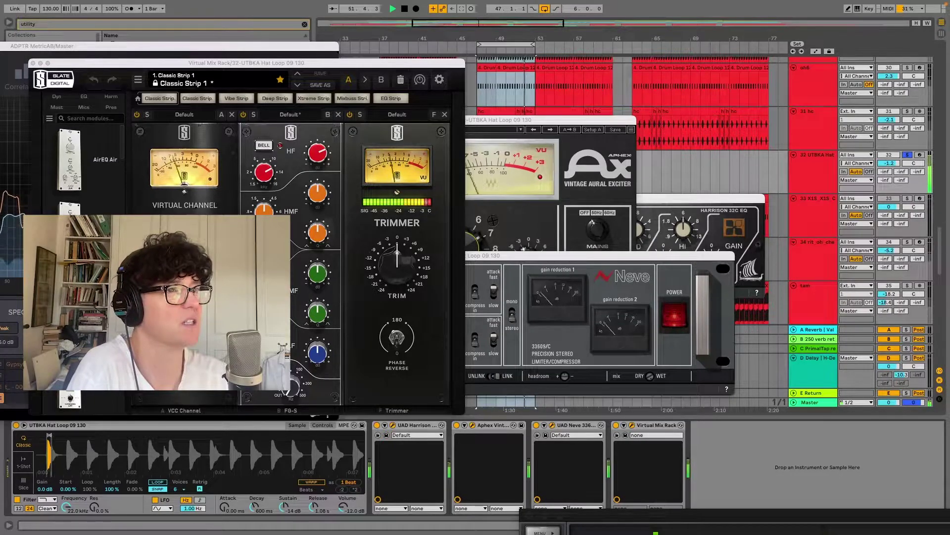
click(319, 193)
drag(318, 183, 320, 176)
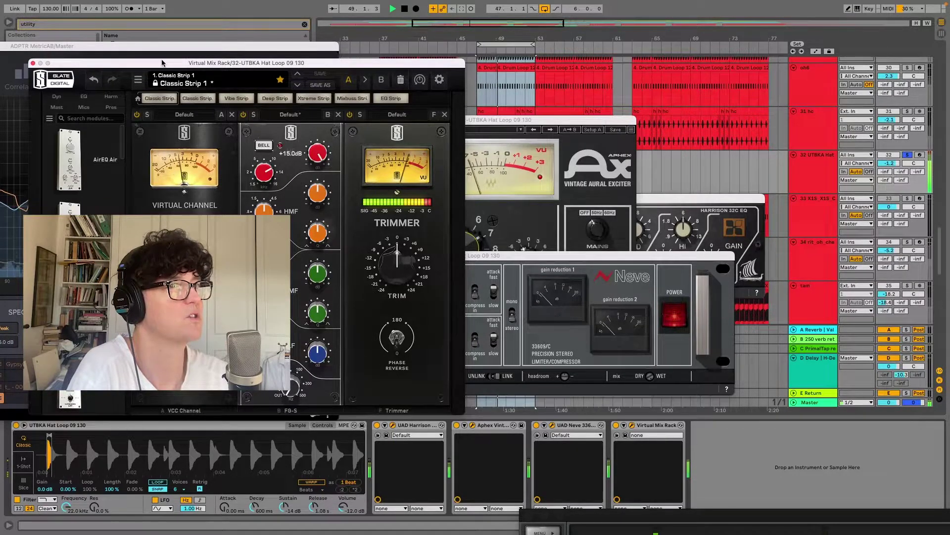
drag(248, 63, 594, 64)
click(232, 53)
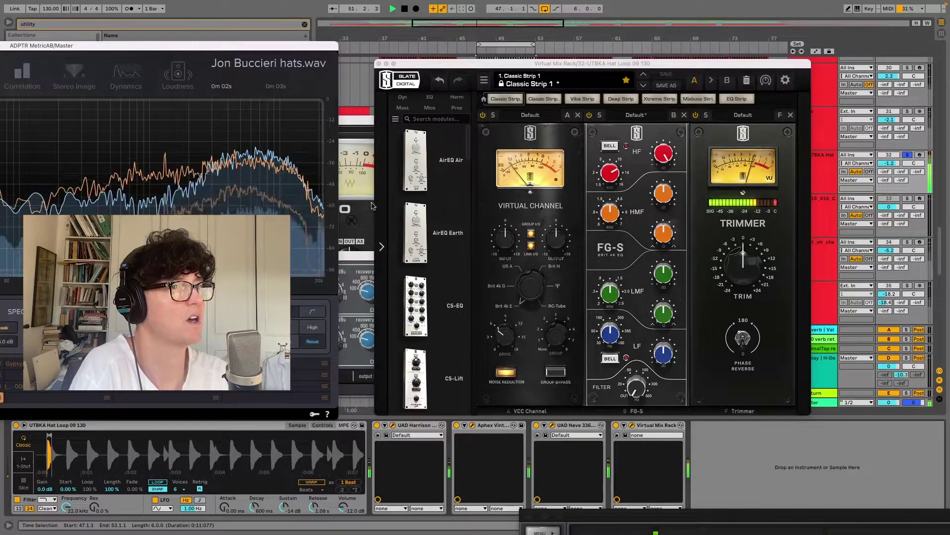
click(658, 155)
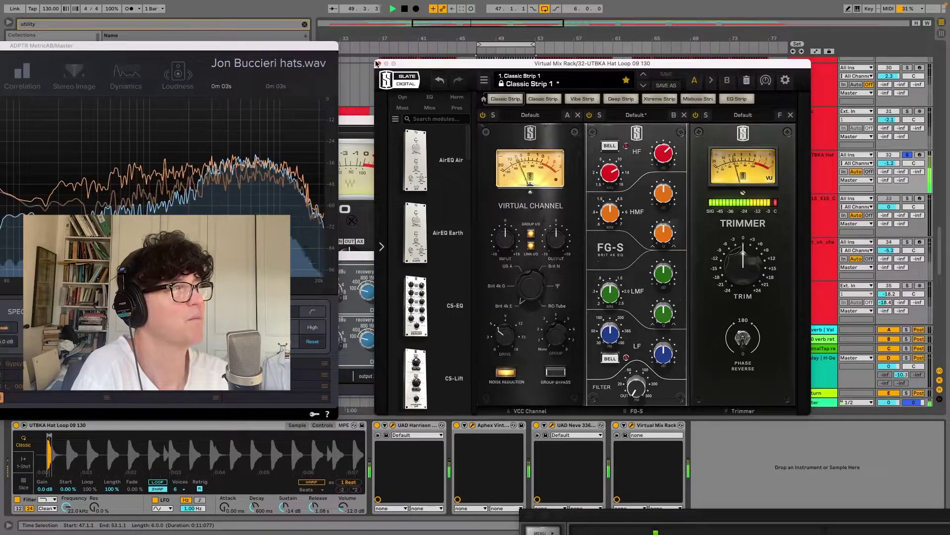
Close the Virtual Mix Rack and Harrison 32C EQ windows, and move the Aphex Exciter window off the arrangement
click(379, 64)
drag(562, 120, 440, 449)
click(392, 198)
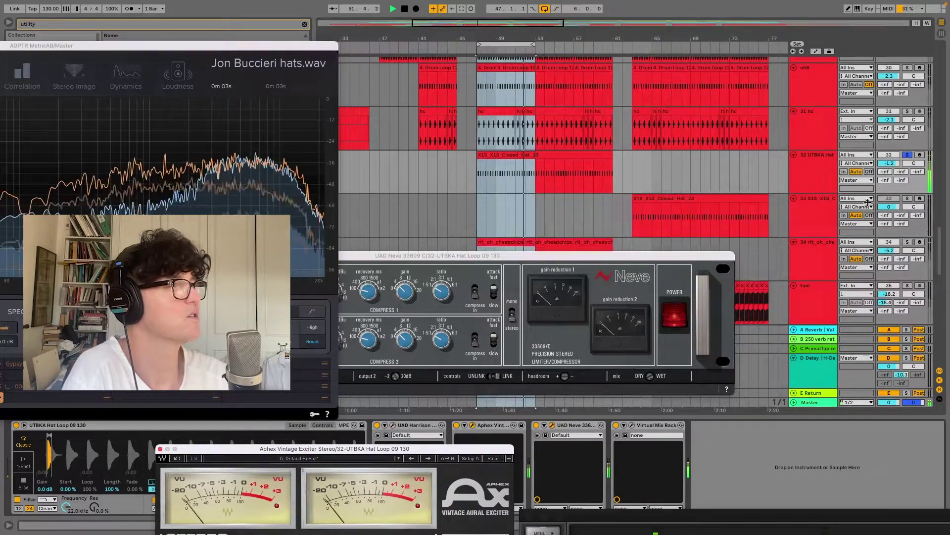
Unsolo the UTBKA hat loop and audition hc track 31 and oh6 track 30 in solo against the reference spectrum
click(905, 156)
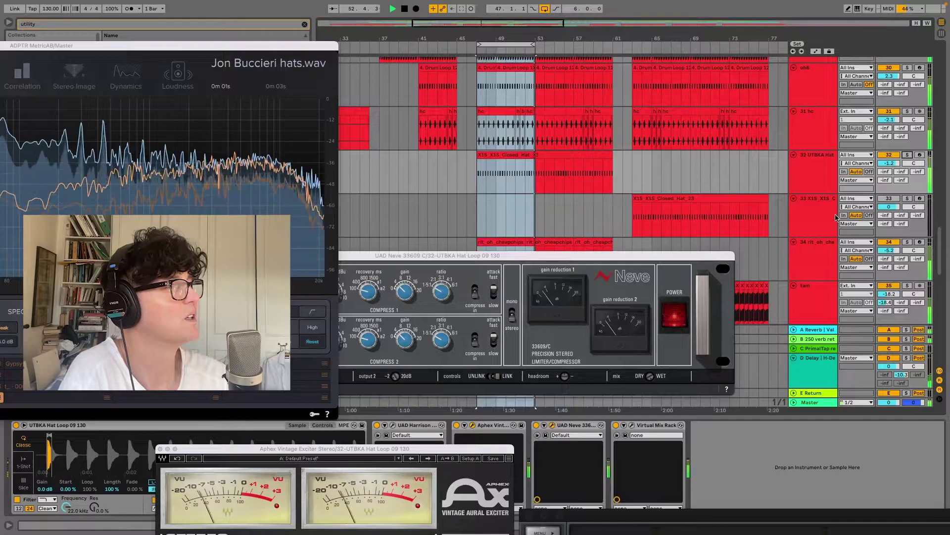
click(847, 109)
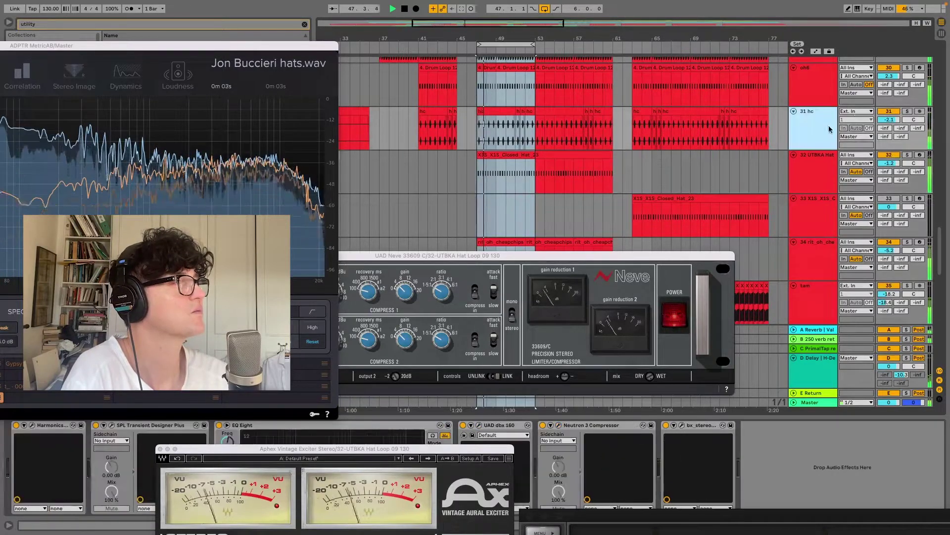
click(909, 111)
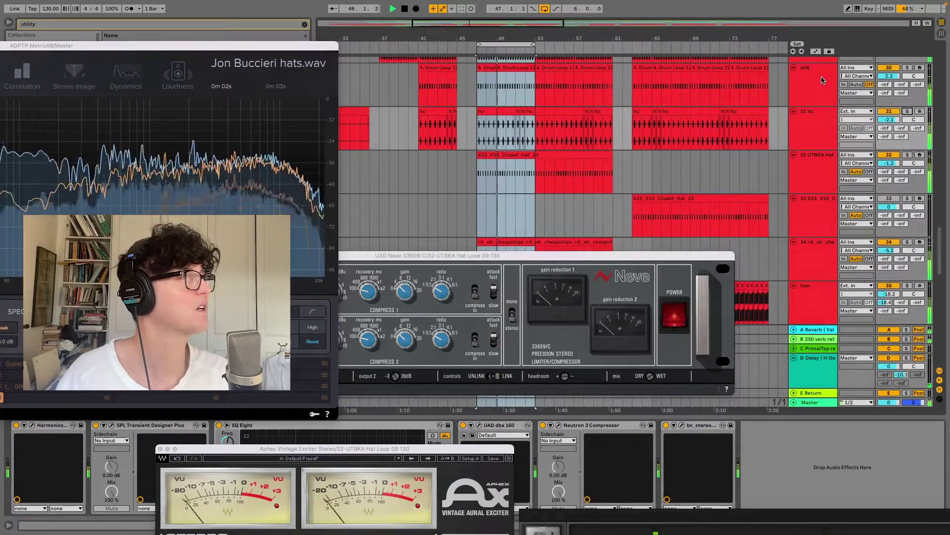
click(907, 68)
click(908, 68)
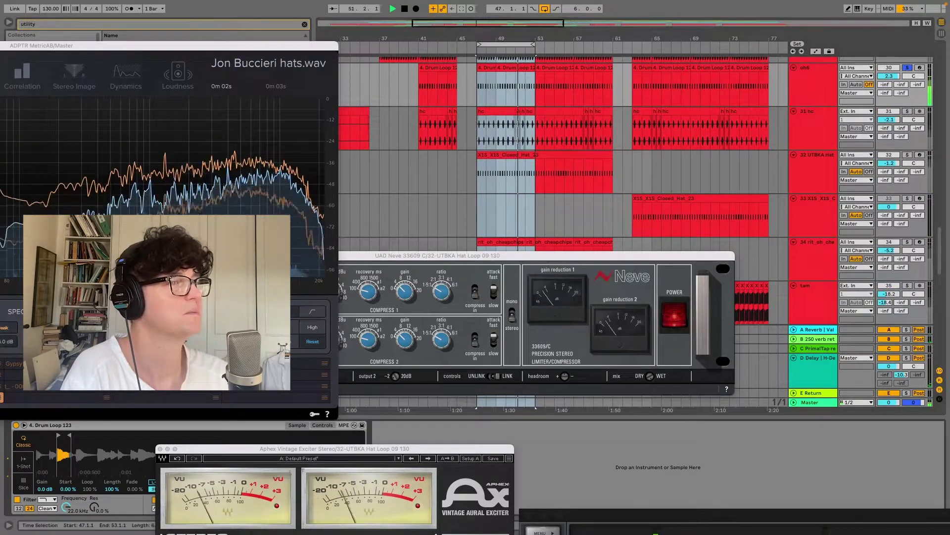
Close the Aphex Exciter and UAD Neve 33609 windows to clear the arrangement
click(160, 449)
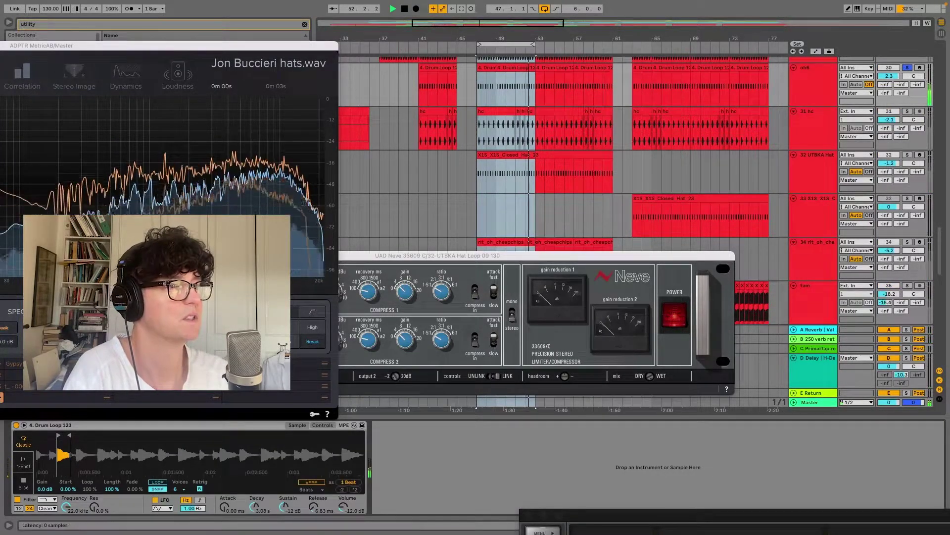
drag(393, 255, 690, 366)
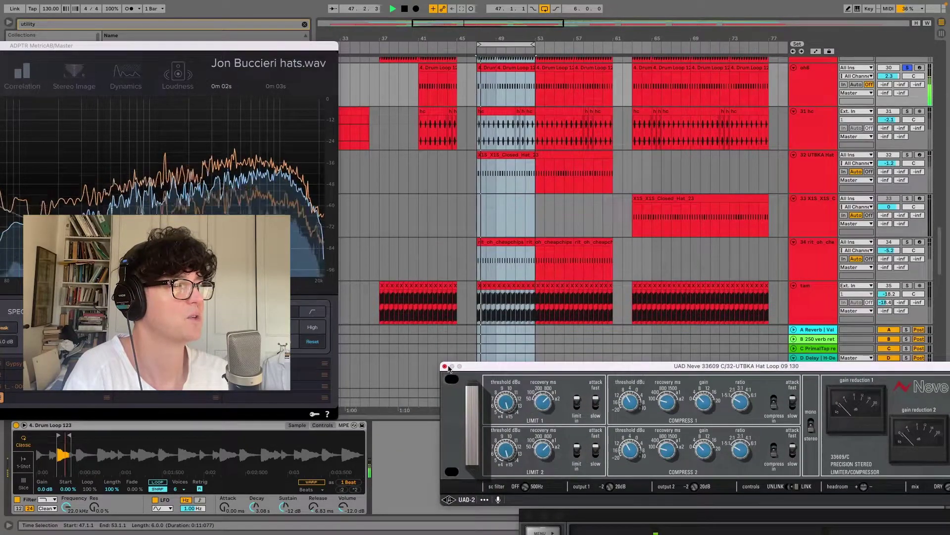
click(445, 366)
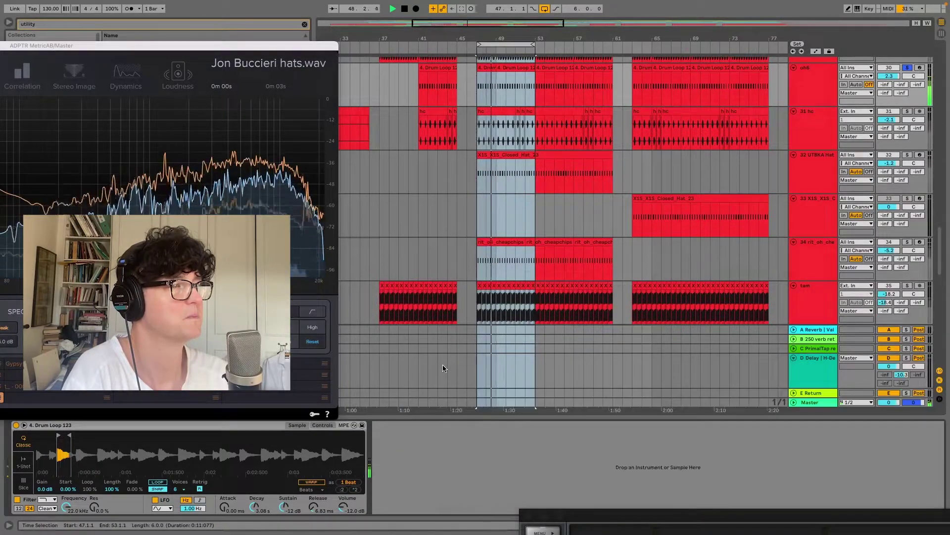
Unsolo oh6 track 30 and solo kick track 29 to compare its spectrum with the reference
click(812, 94)
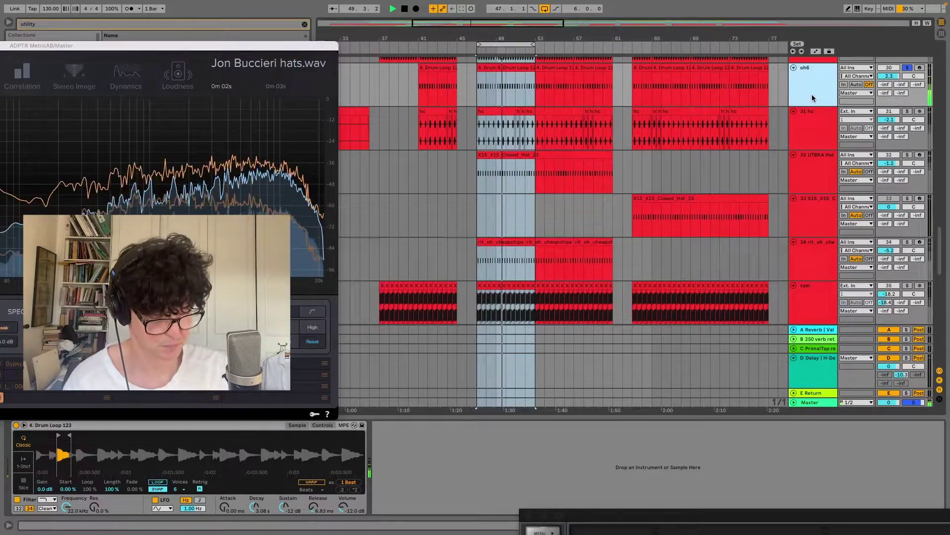
scroll(812, 94, up, 3)
click(827, 73)
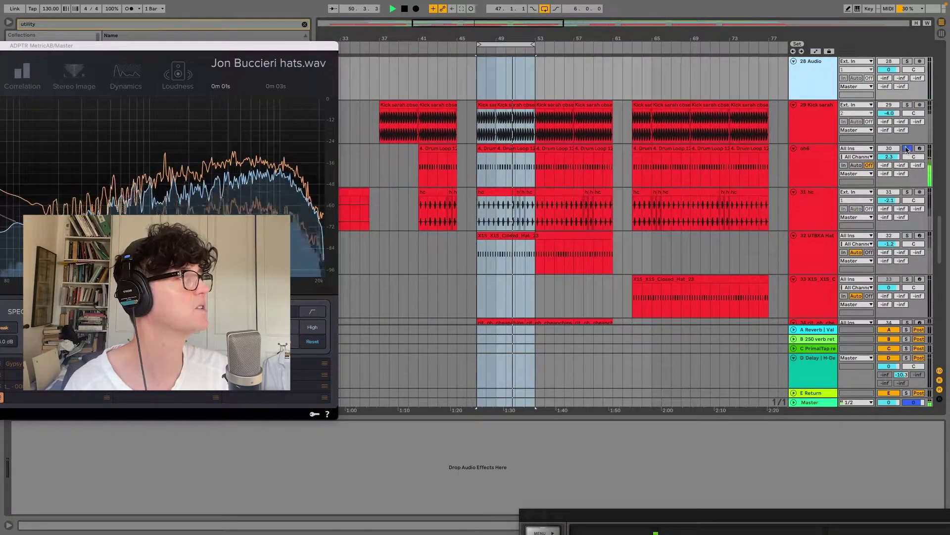
click(823, 113)
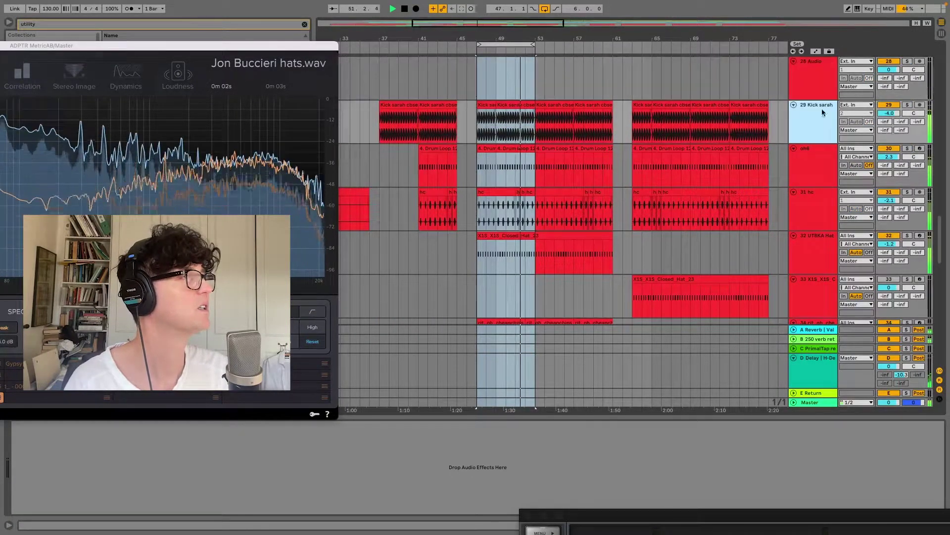
click(908, 105)
Look through the tracks above the kick, past the bass group and full-mix reference track 16, and return to the kick
scroll(799, 78, up, 10)
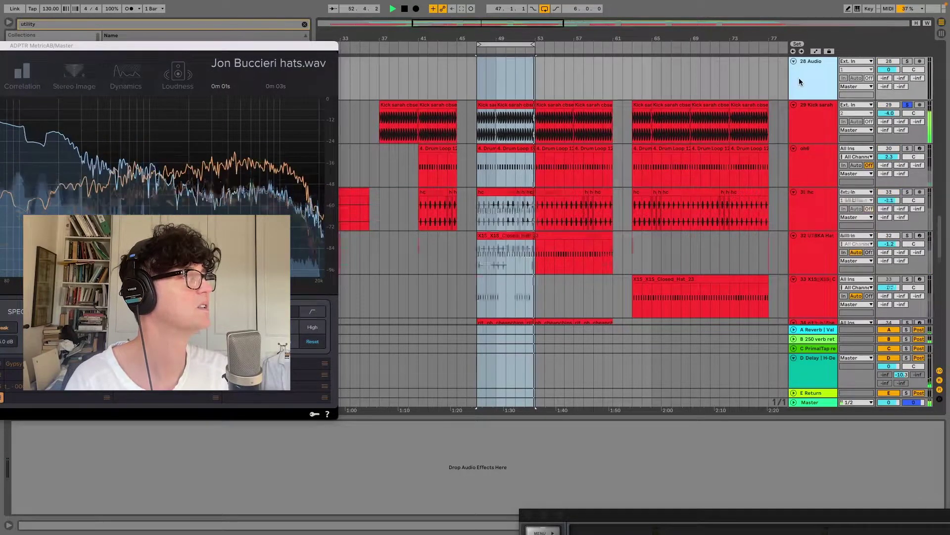
click(799, 79)
key(Up)
key(Up)
key(Up)
key(Up)
key(Up)
key(Up)
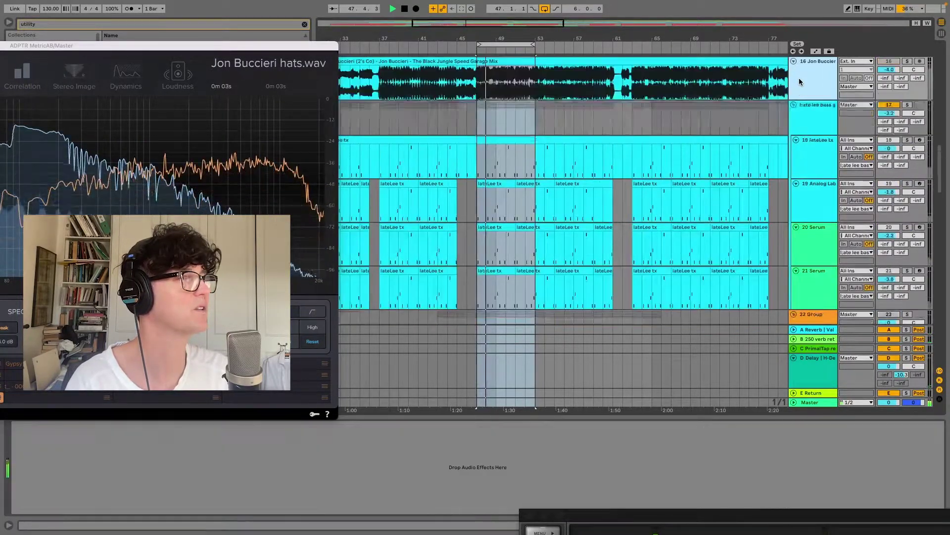
key(Down)
key(Down)
key(Down)
key(Down)
key(Down)
key(Down)
key(Down)
key(Down)
key(Down)
key(Down)
key(Down)
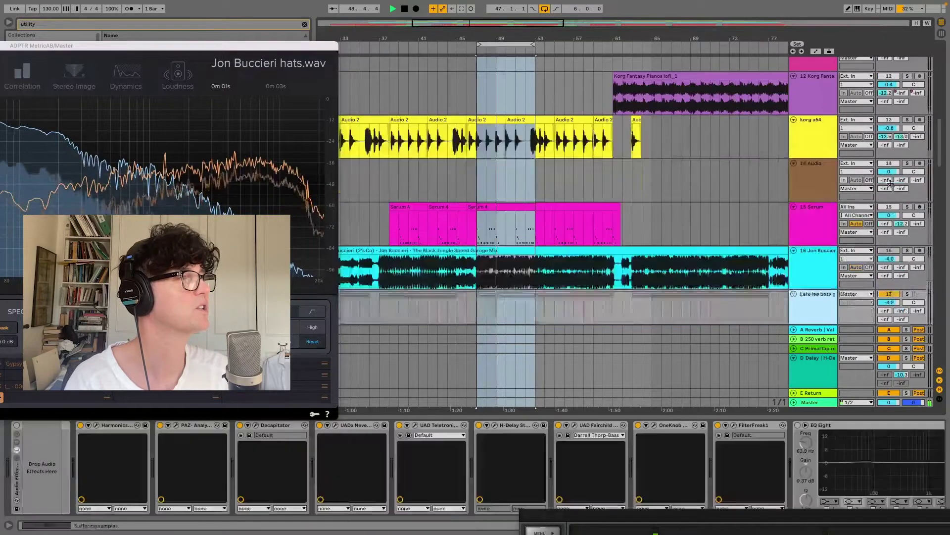
key(Down)
key(Down)
key(Down)
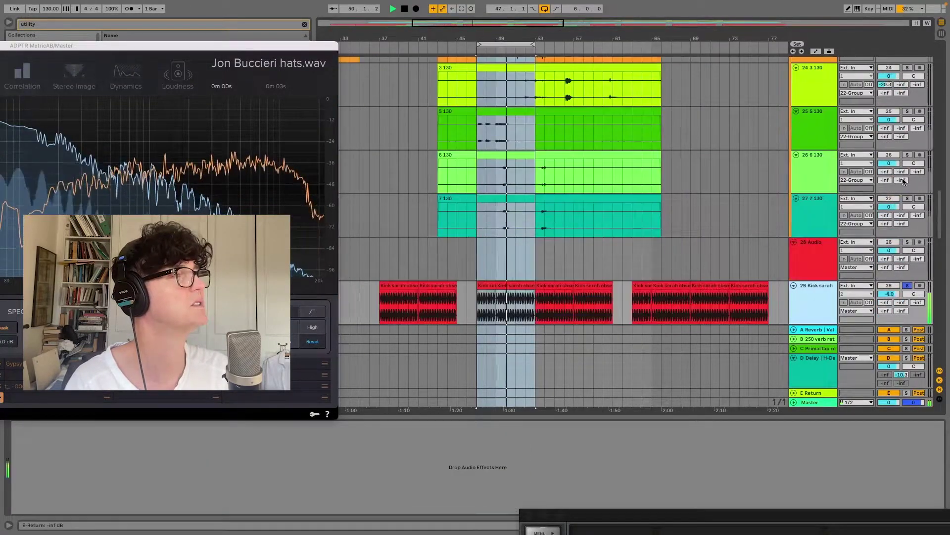
Go up to the late lee bass group and solo its four tracks, 18 through 21, to examine their combined spectrum
click(907, 199)
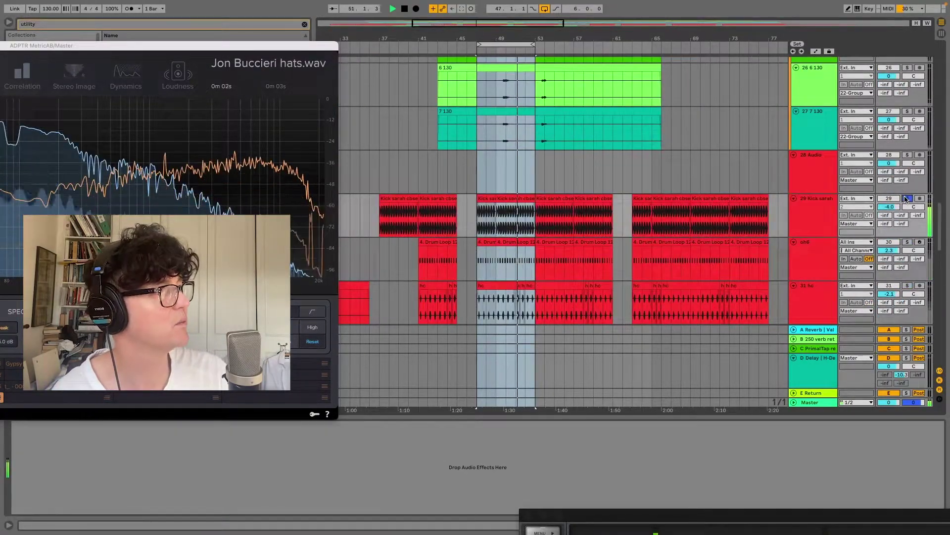
click(907, 199)
key(Up)
key(Up)
key(Up)
key(Up)
key(Up)
key(Up)
key(Up)
key(Up)
key(Up)
key(Up)
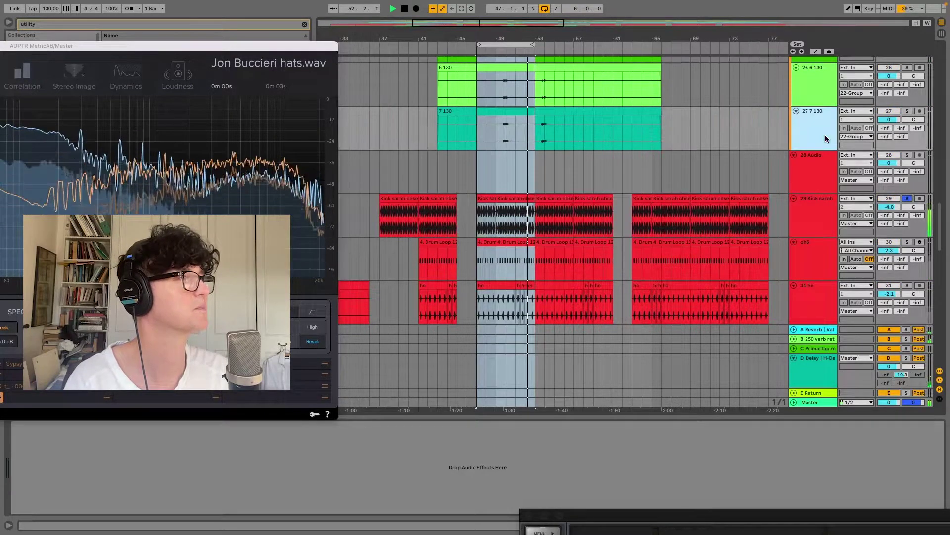
key(Up)
key(Up)
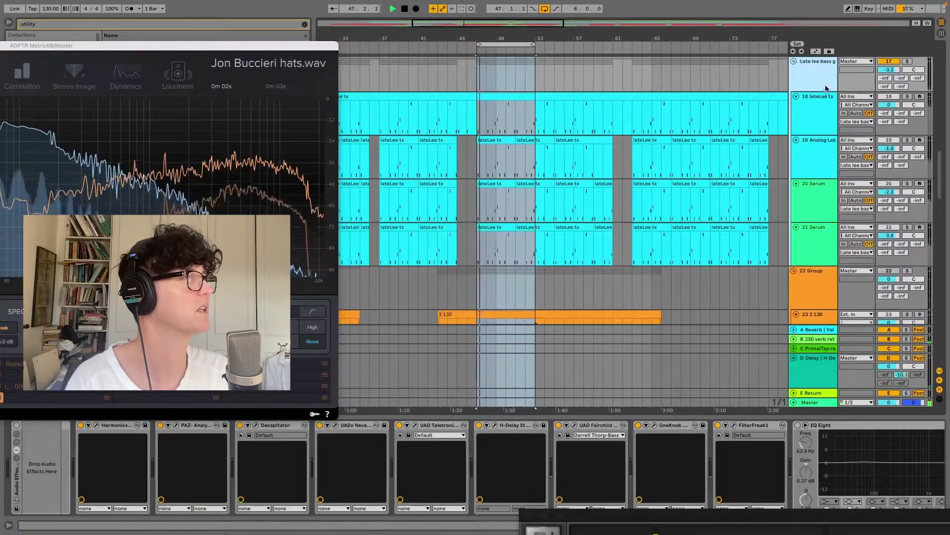
click(907, 96)
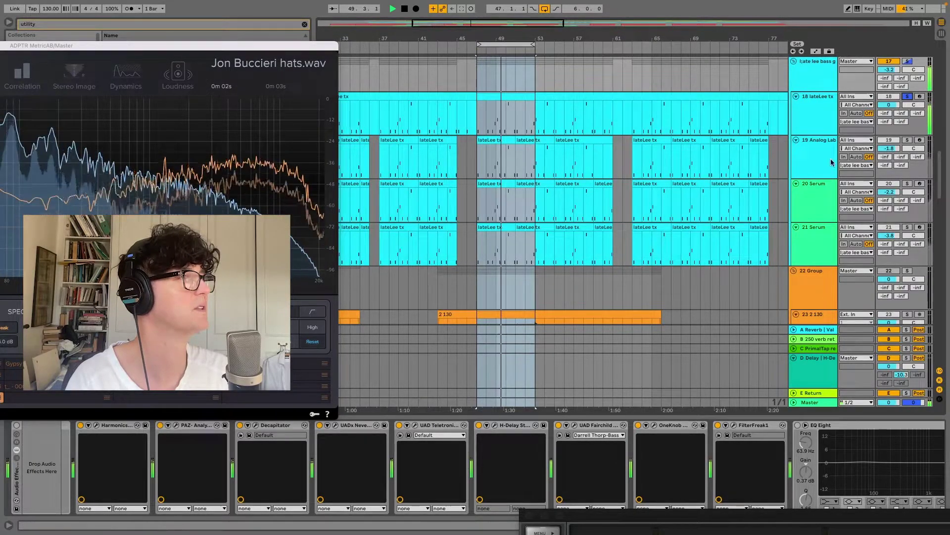
click(907, 140)
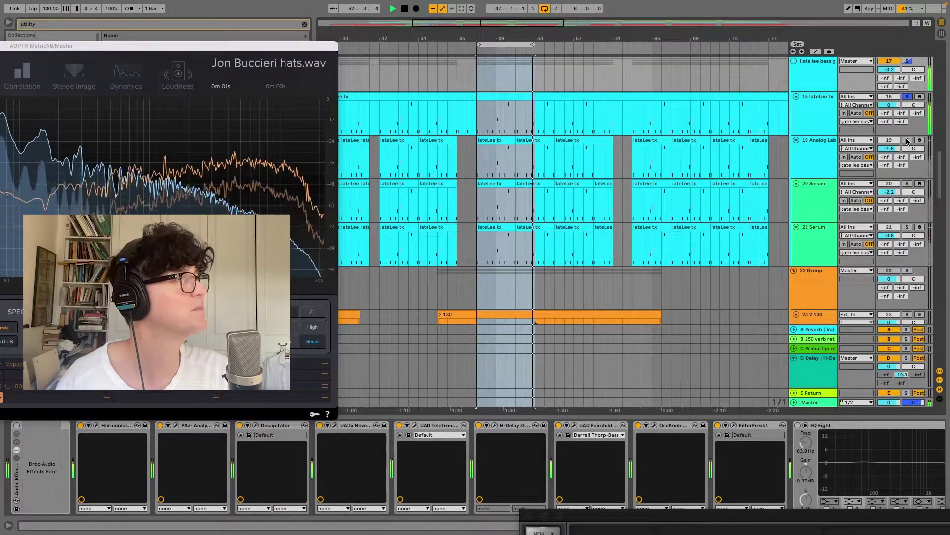
click(907, 184)
click(907, 227)
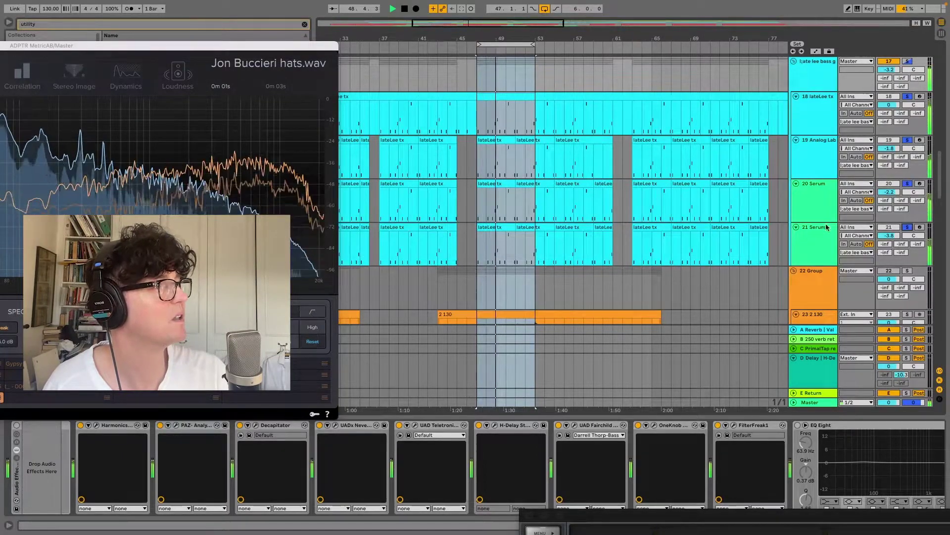
Open the Serum instrument on bass track 20 to inspect its sub oscillator, and select Serum track 21
click(811, 201)
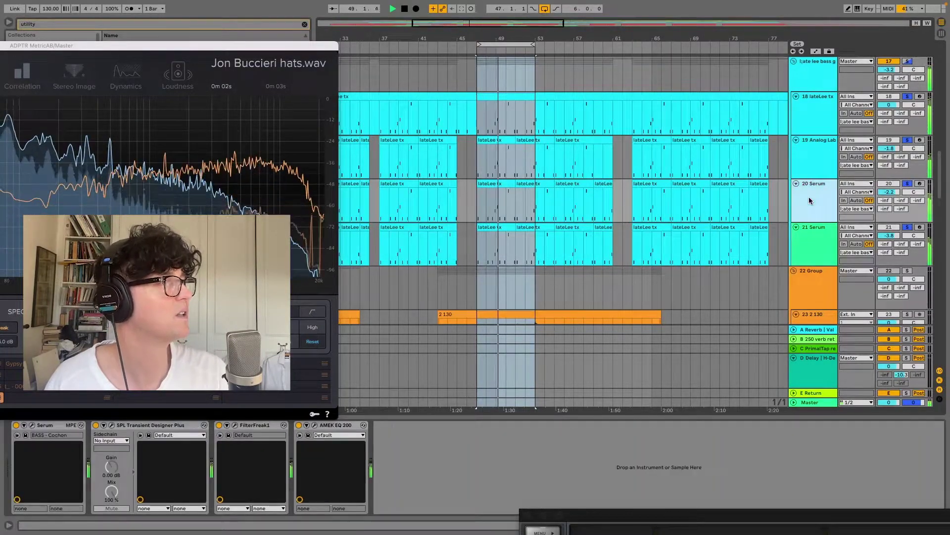
click(31, 425)
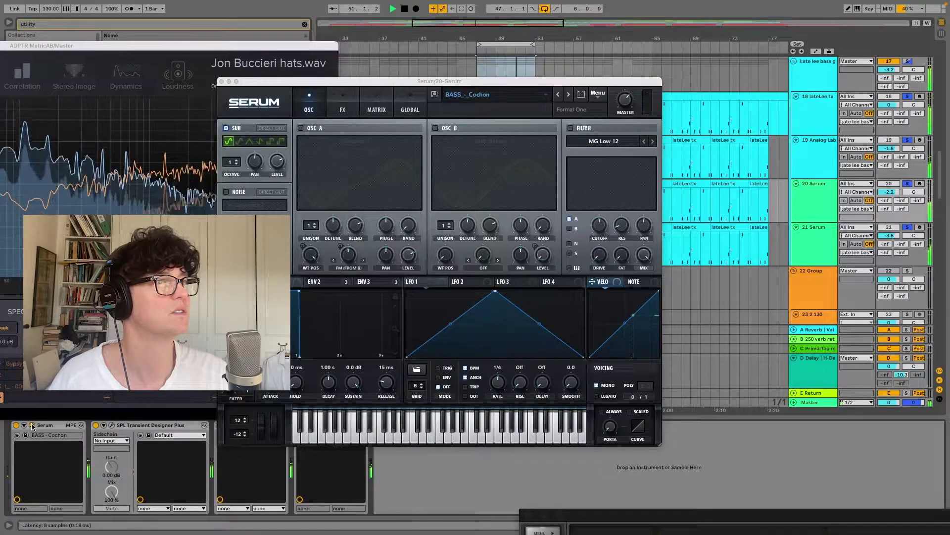
click(800, 243)
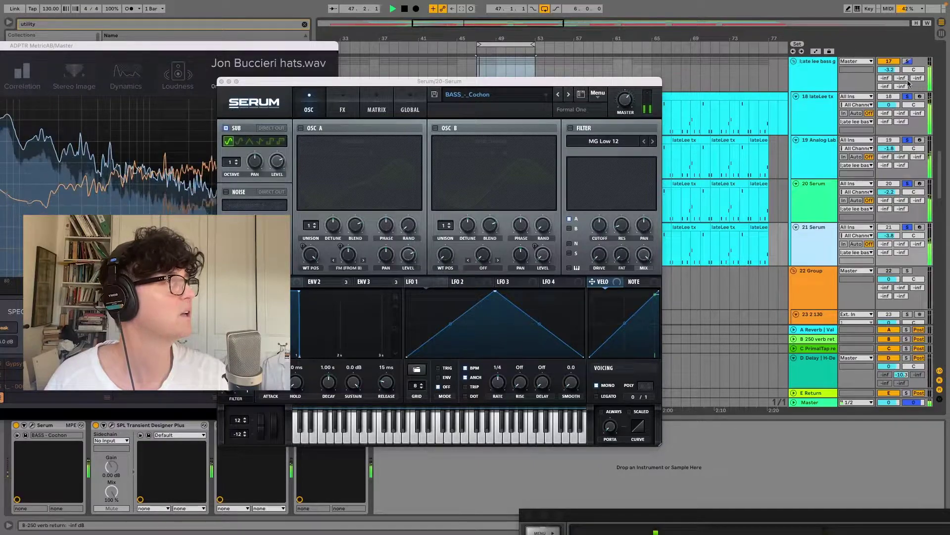
Unsolo the late lee bass group and close the Serum window
click(910, 62)
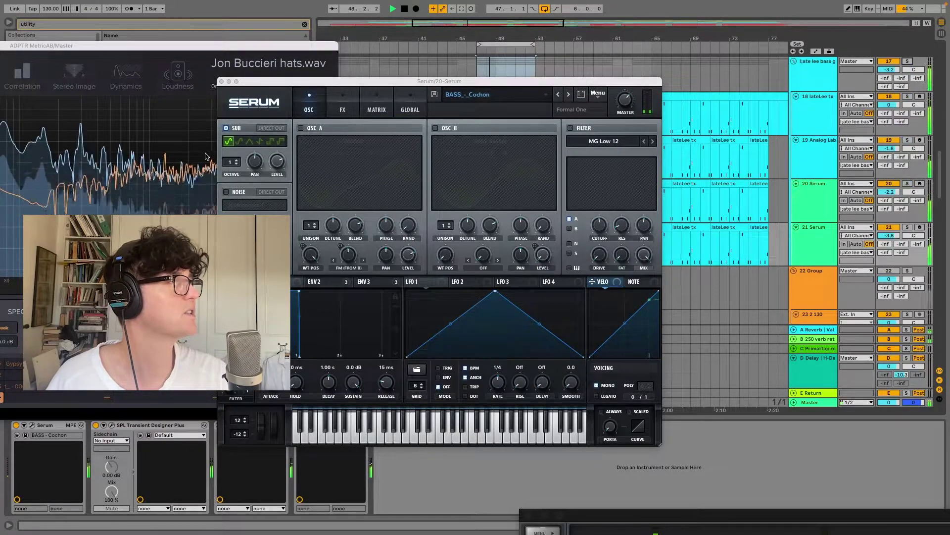
click(222, 87)
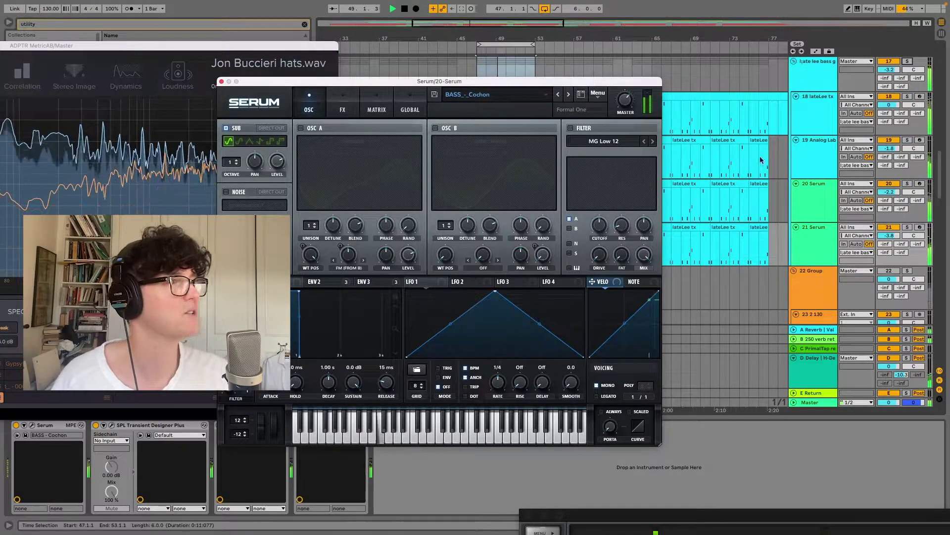
click(806, 213)
scroll(806, 213, down, 8)
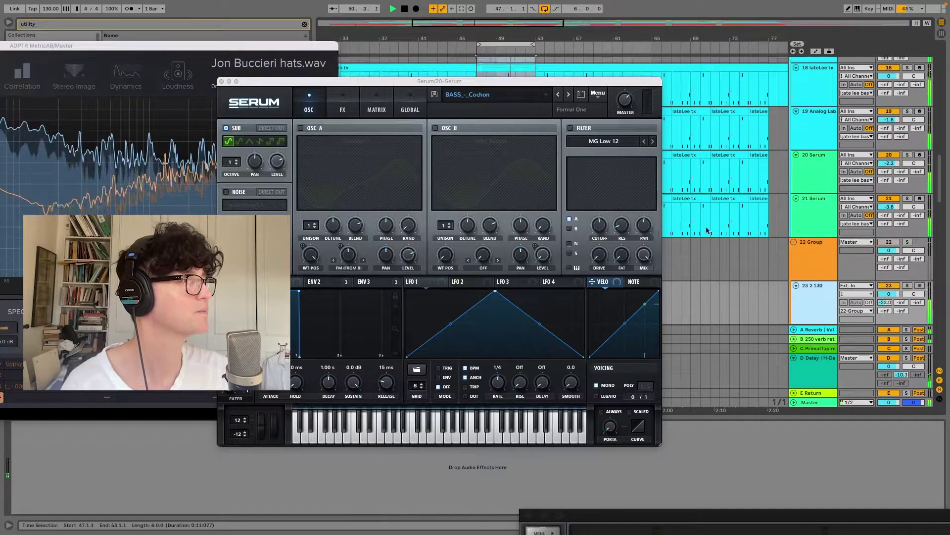
Return to UTBKA hat loop track 32 and solo it against the reference hats
click(899, 297)
key(Down)
key(Down)
key(Down)
key(Down)
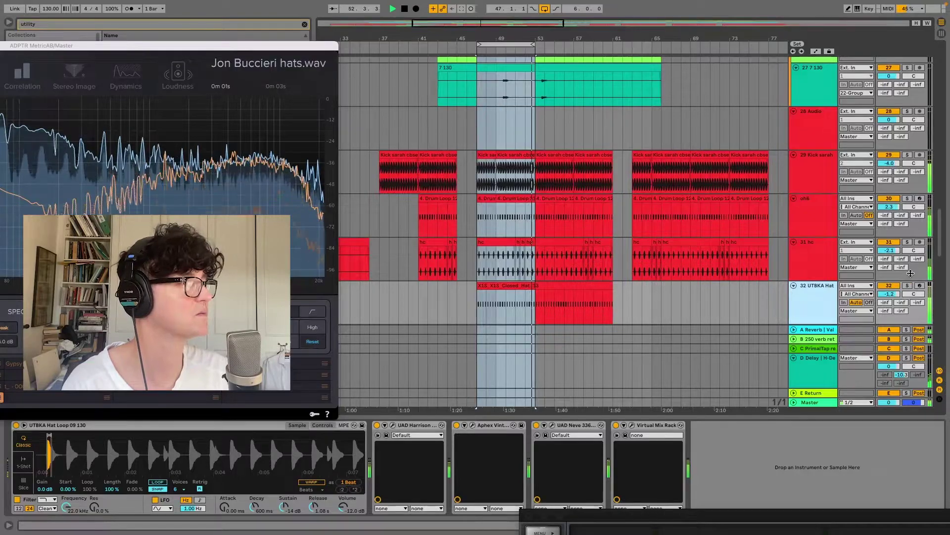
click(908, 287)
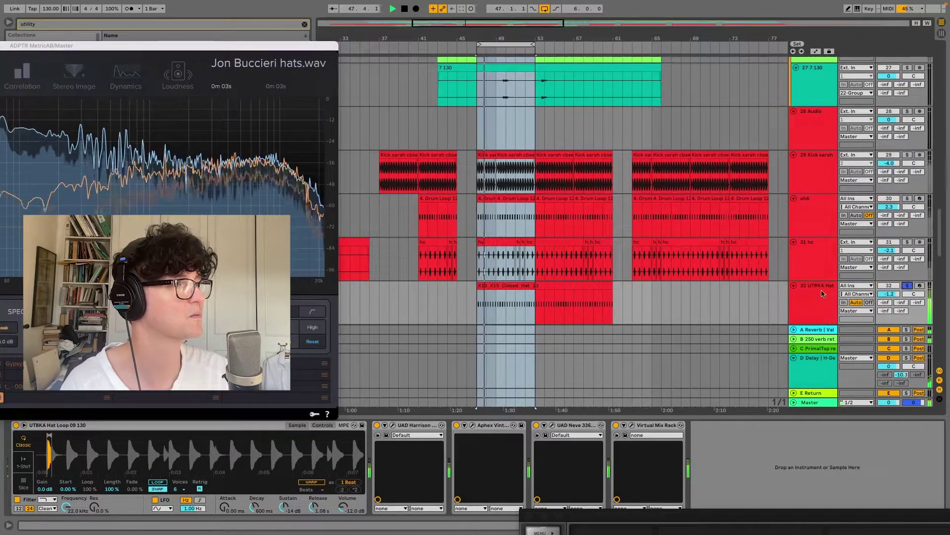
Go down to the rit_oh_cheapchips open-hat track 34 and solo it against the reference hats
click(833, 276)
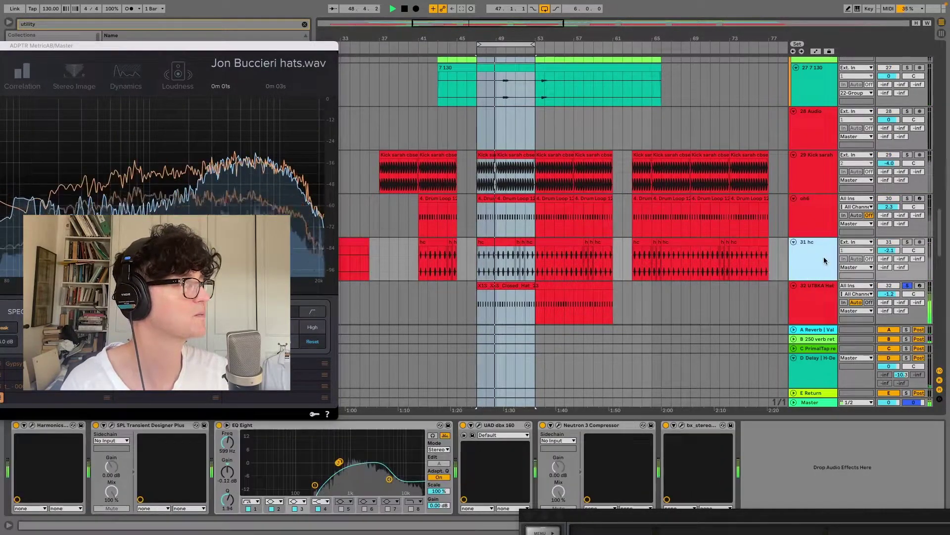
key(Down)
key(Down)
key(Down)
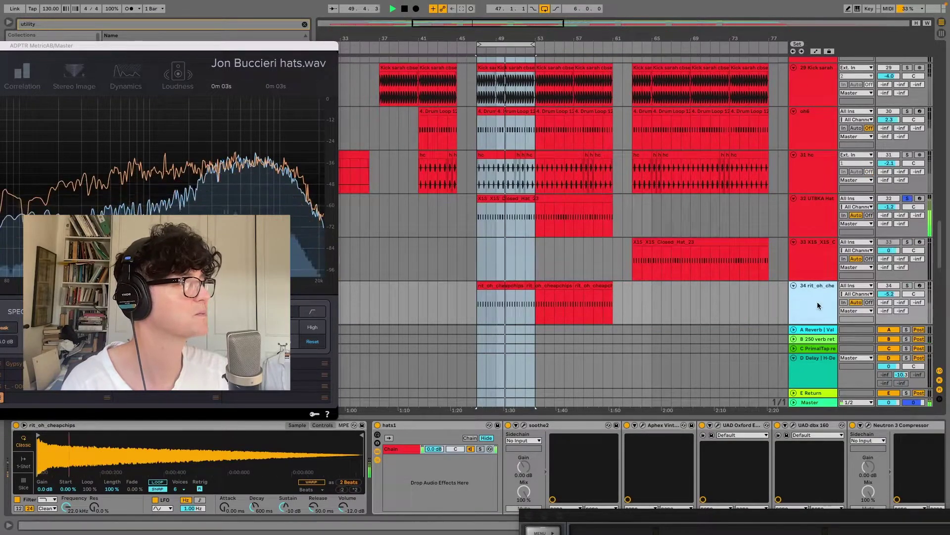
click(920, 286)
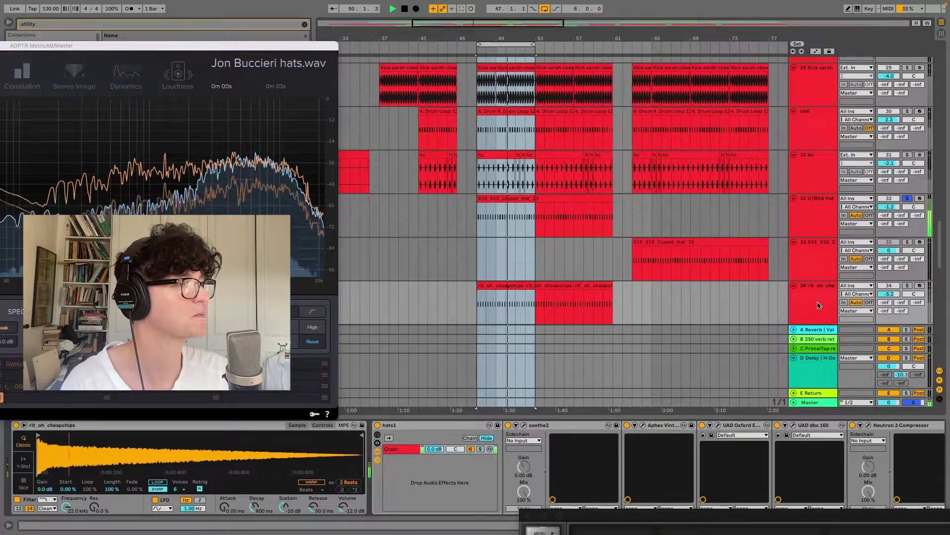
click(908, 286)
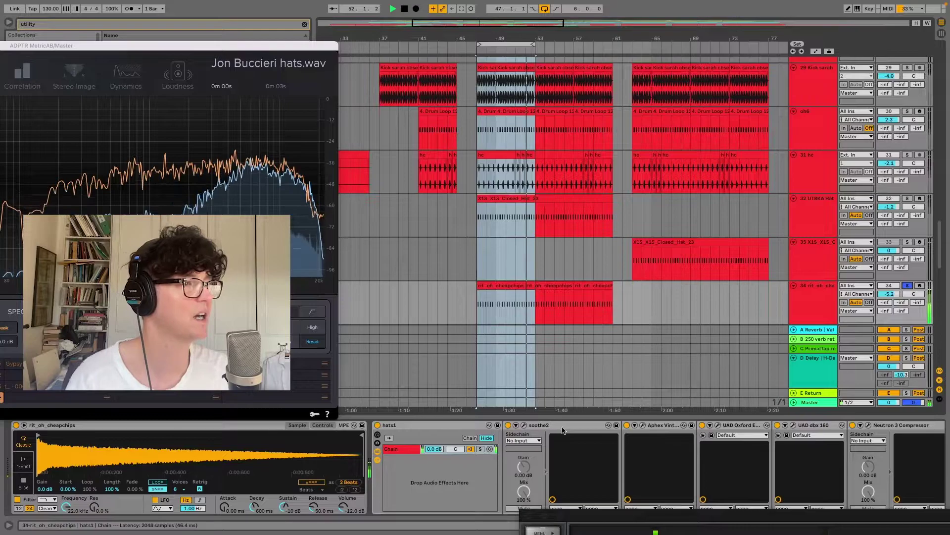
Open soothe2 on open-hat track 34 and adjust band 3 to 5.7 kHz with 5.4 dB sensitivity
click(523, 425)
drag(178, 43, 531, 97)
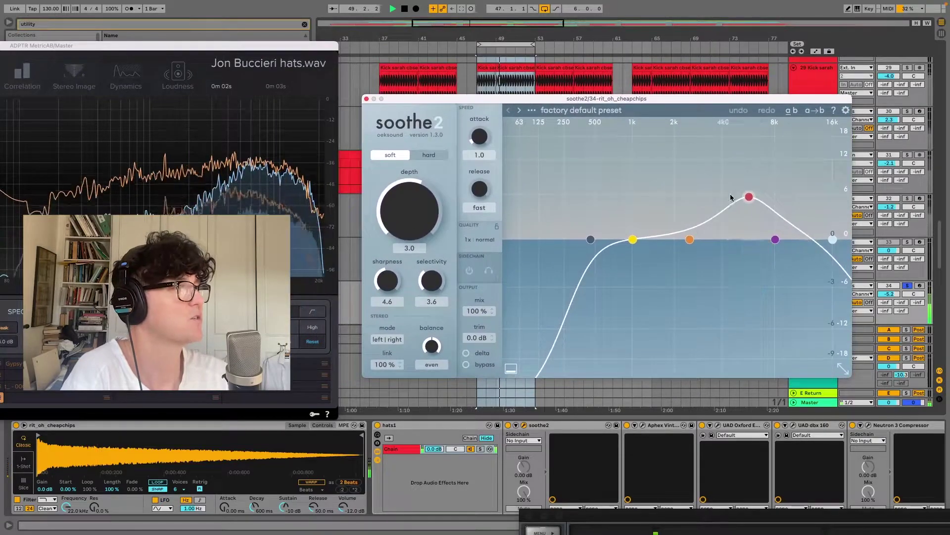
click(749, 197)
mouse_move(749, 196)
mouse_down()
mouse_move(669, 252)
mouse_move(681, 235)
mouse_move(761, 208)
mouse_move(749, 198)
mouse_up()
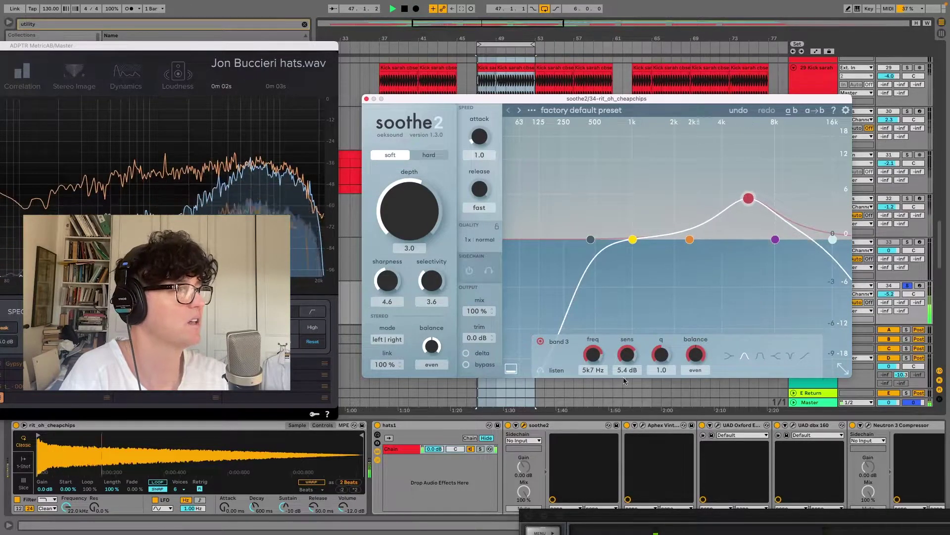
Open the open hat's Aphex Vintage Exciter, UAD Oxford Envolution and UAD dbx 160 to inspect their settings
click(643, 426)
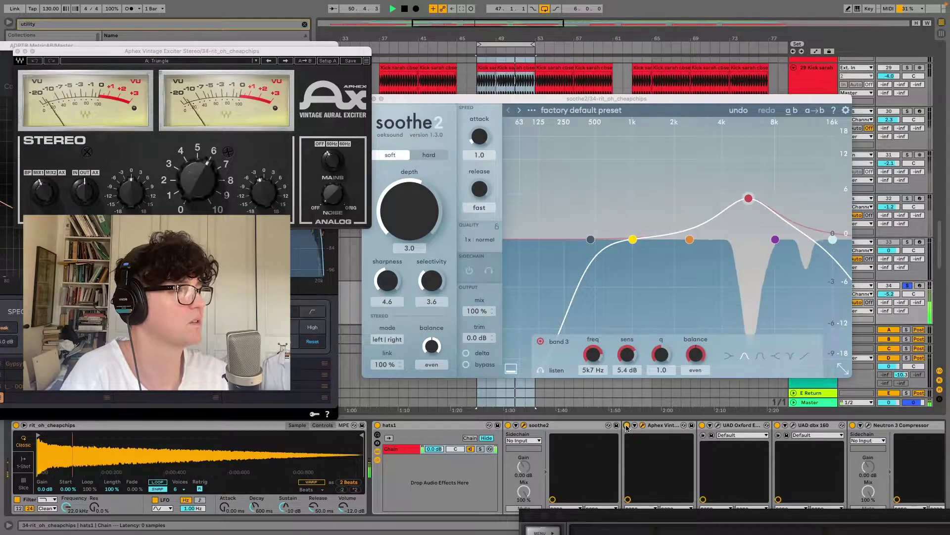
click(718, 426)
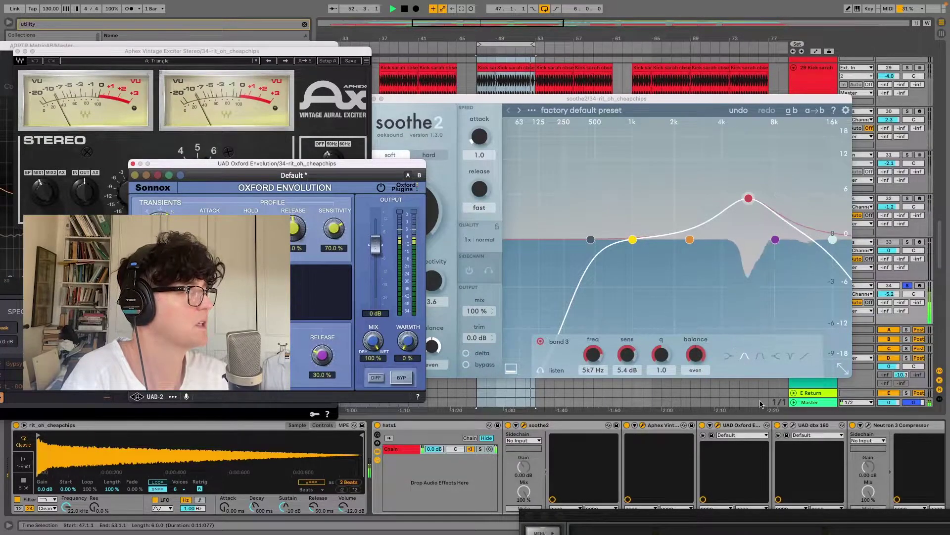
click(792, 425)
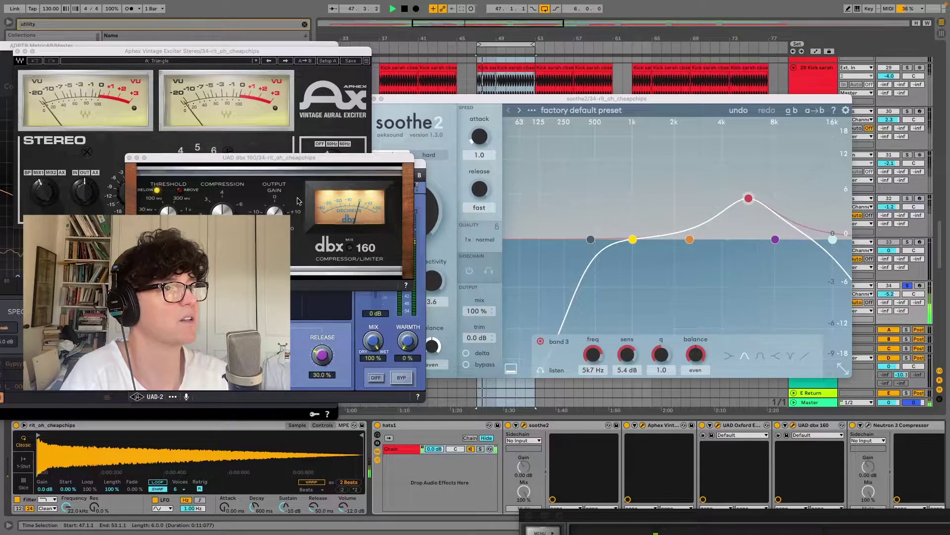
Compare the open hat with the dbx 160 off and on, and open the Neutron 3 Compressor to examine its threshold
click(778, 425)
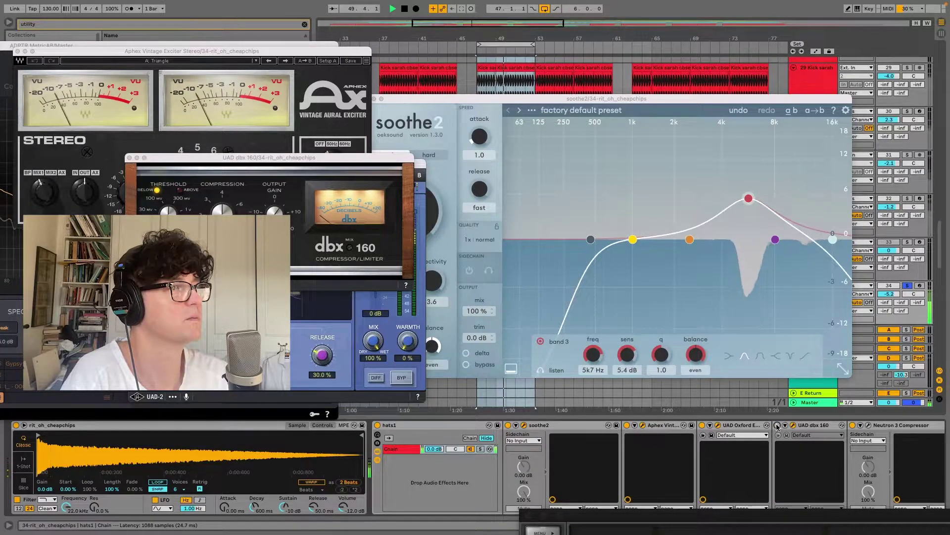
click(777, 425)
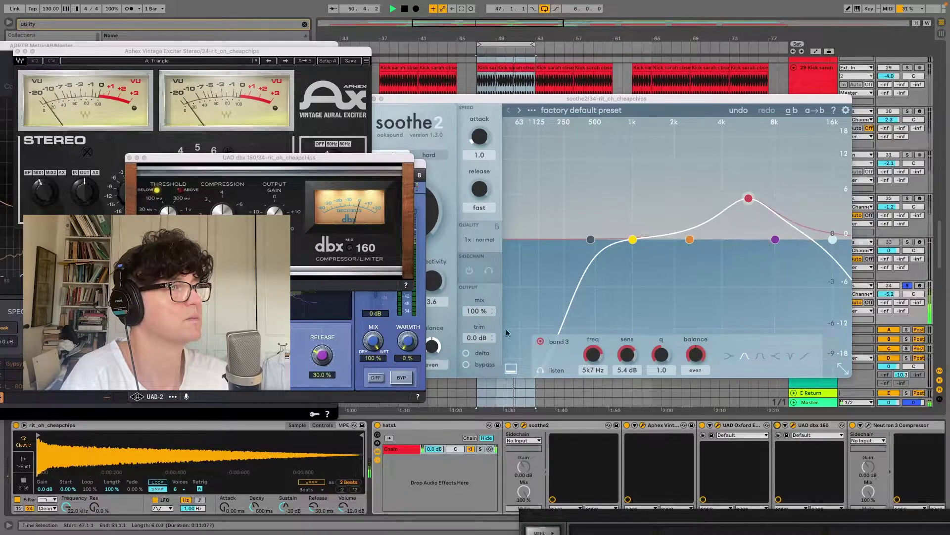
click(166, 185)
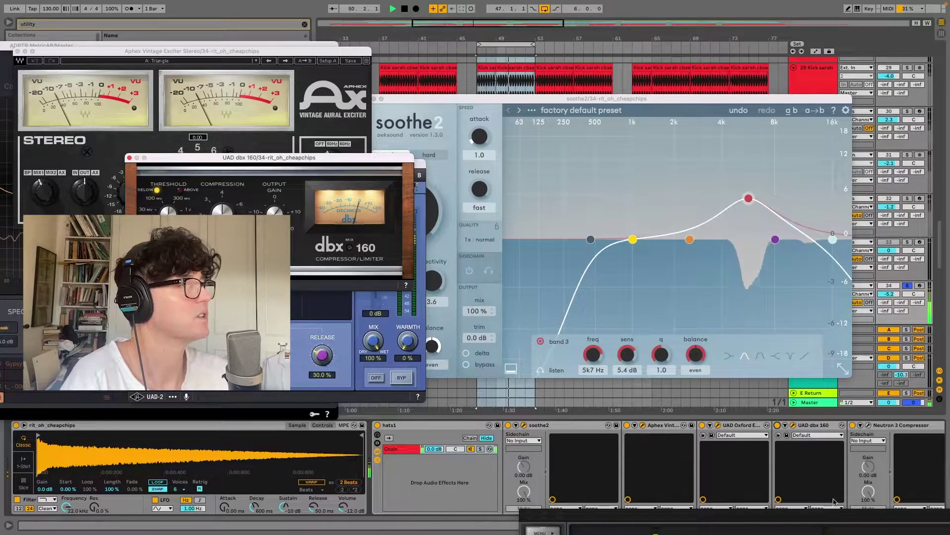
click(861, 425)
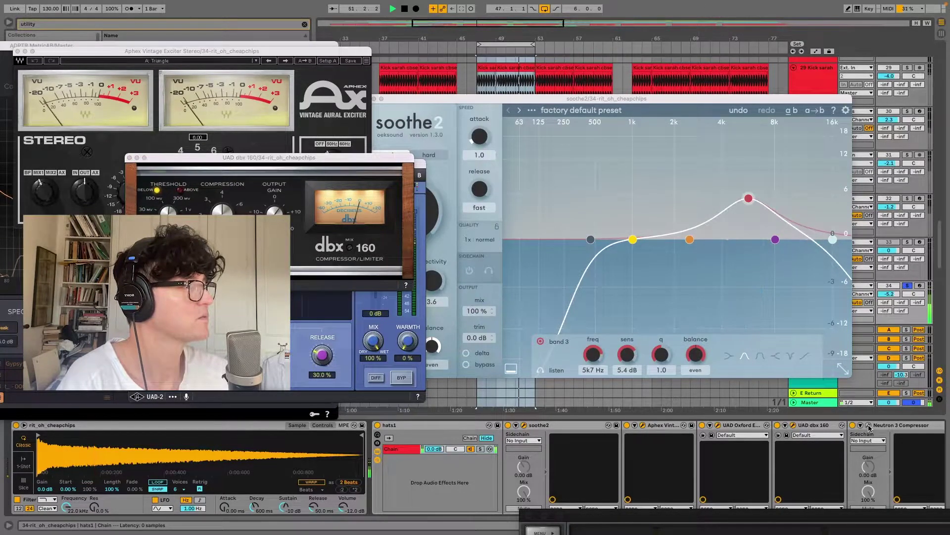
drag(264, 242, 355, 117)
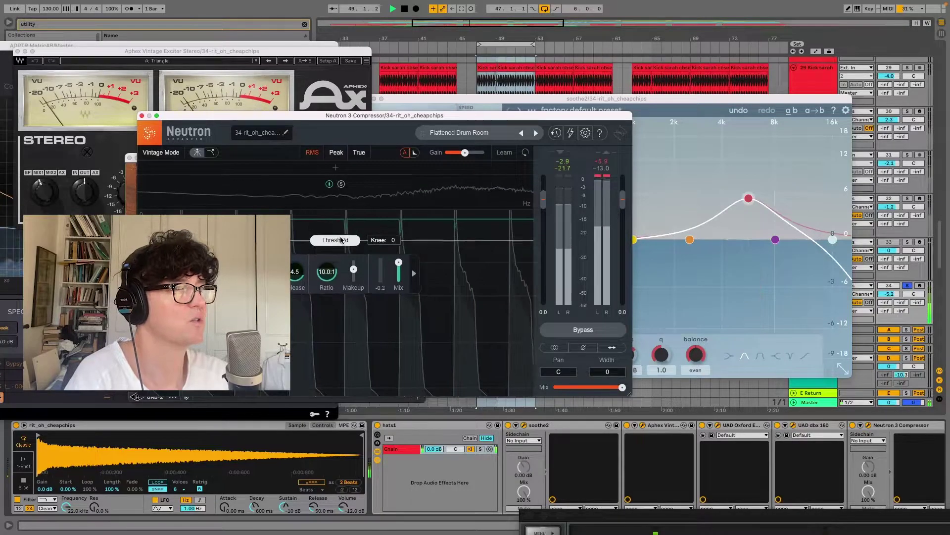
Set the low-cut frequency of the open hat's EQ Eight to 539 Hz
click(671, 427)
scroll(671, 466, right, 5)
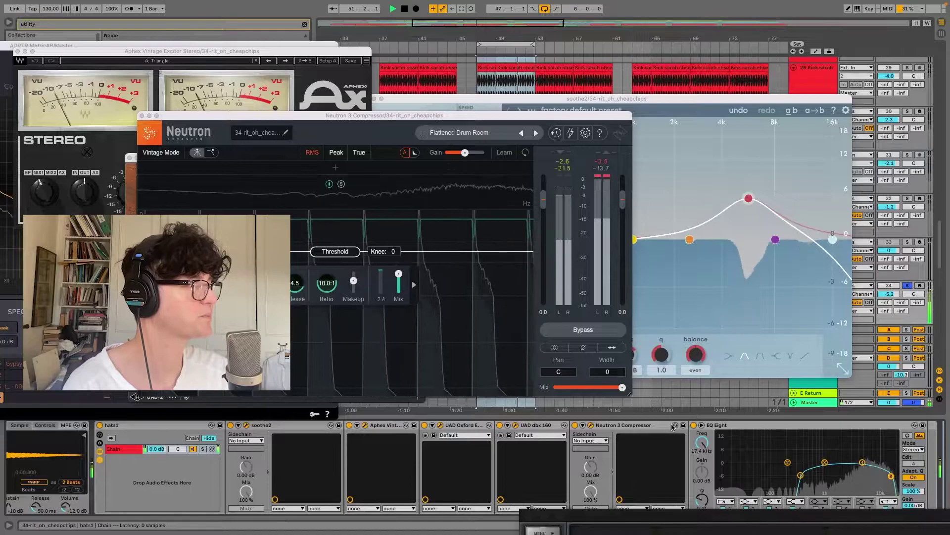
click(792, 454)
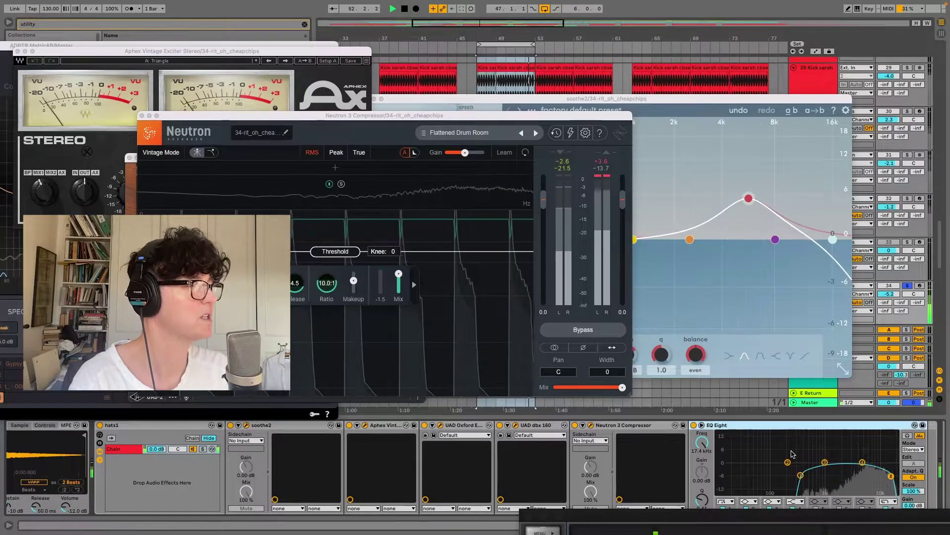
mouse_move(800, 475)
mouse_down()
mouse_move(720, 473)
mouse_move(810, 473)
mouse_up()
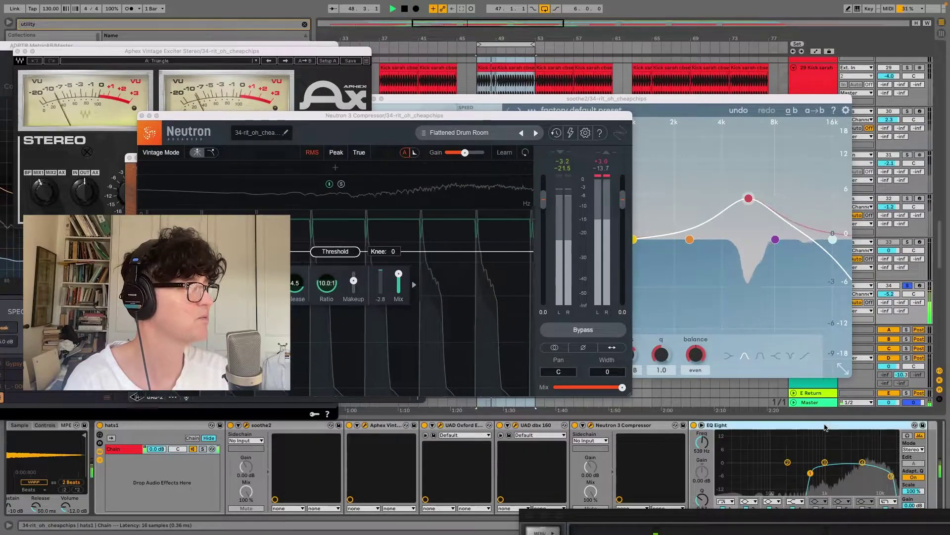
Bring up the Master track's MetricAB spectrum and move the plugin windows so the hat tracks stay visible
click(812, 403)
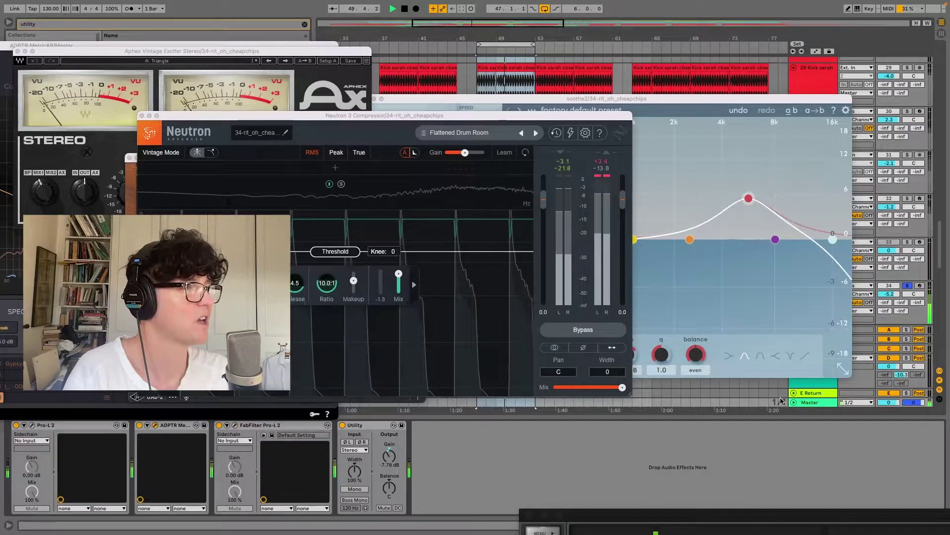
click(155, 425)
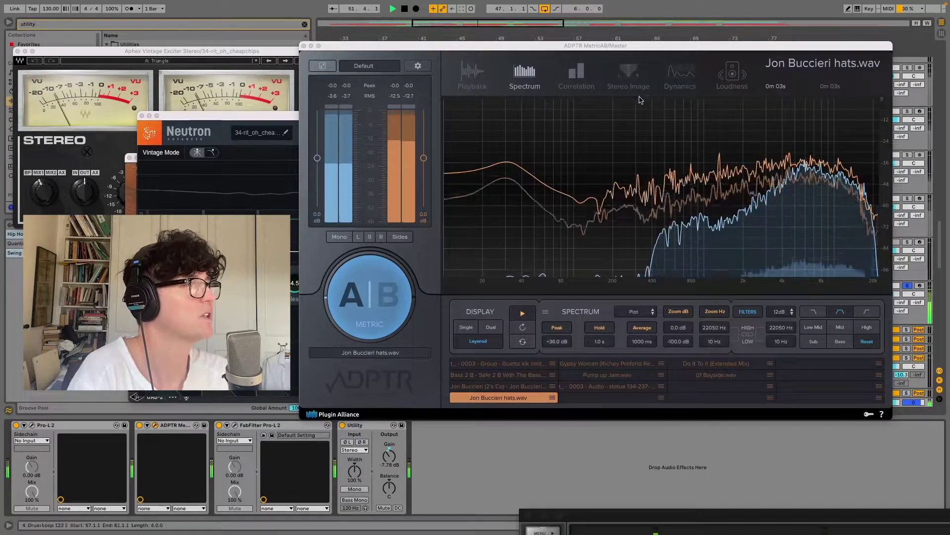
drag(544, 46, 189, 14)
click(658, 200)
drag(658, 99, 519, 529)
Move track 34's EQ Eight ahead of the Neutron 3 Compressor and set its high-cut frequency to 12.6 kHz
click(818, 280)
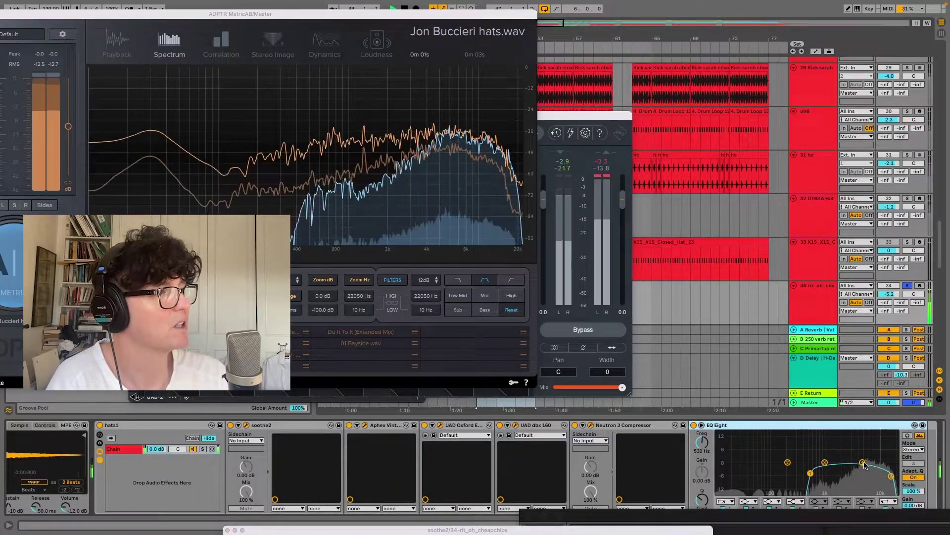
mouse_move(842, 426)
mouse_down()
mouse_move(667, 413)
mouse_move(572, 432)
mouse_up()
mouse_move(772, 476)
mouse_down()
mouse_move(778, 467)
mouse_move(766, 476)
mouse_up()
Unsolo open-hat track 34 and solo the tam and 9898ht tracks in turn to compare their spectra
click(907, 286)
click(832, 319)
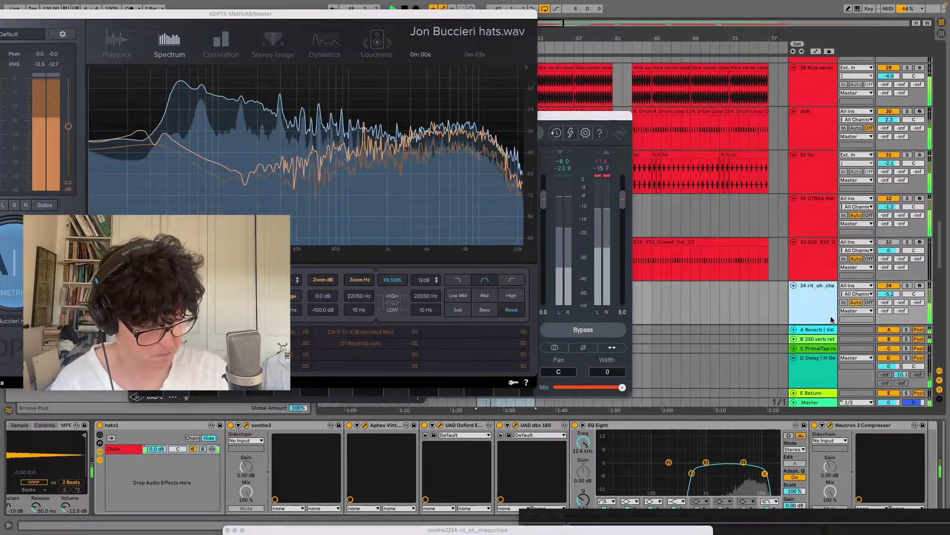
key(Down)
key(Down)
click(809, 253)
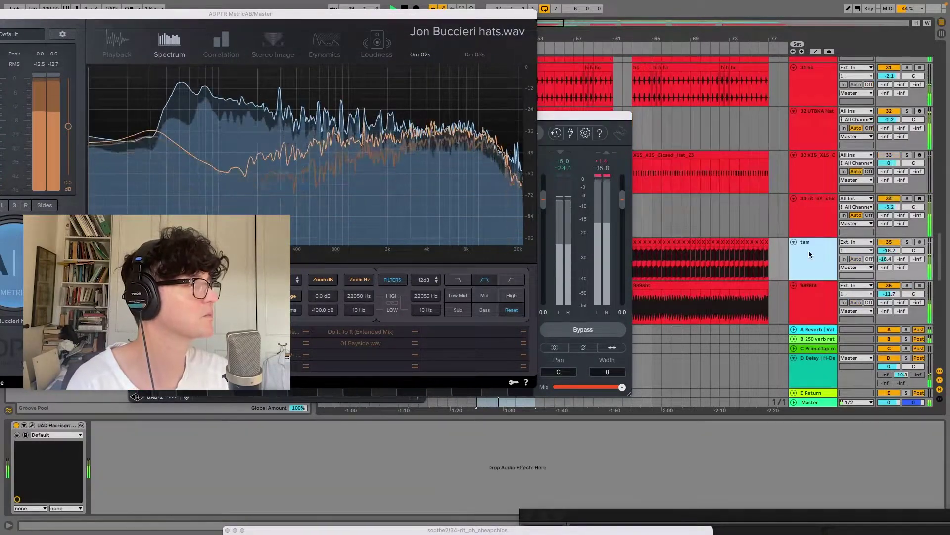
click(908, 242)
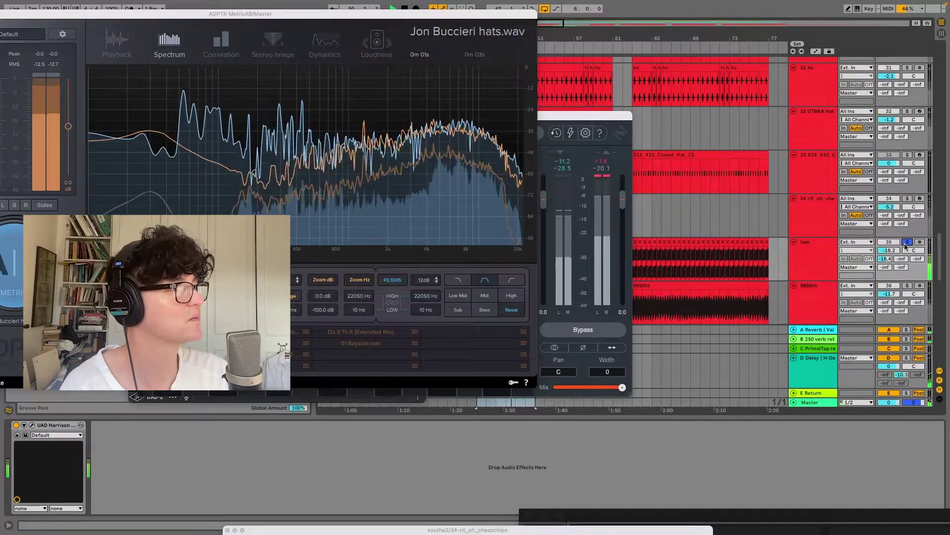
click(907, 286)
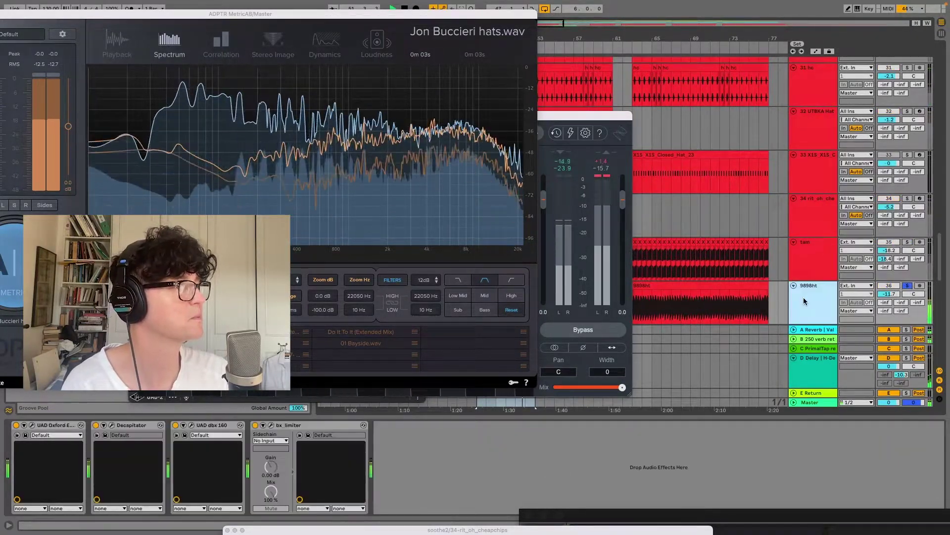
Open UAD Oxford Envolution on the 9898ht track and try raising its sustain to -3.3 dB
click(32, 426)
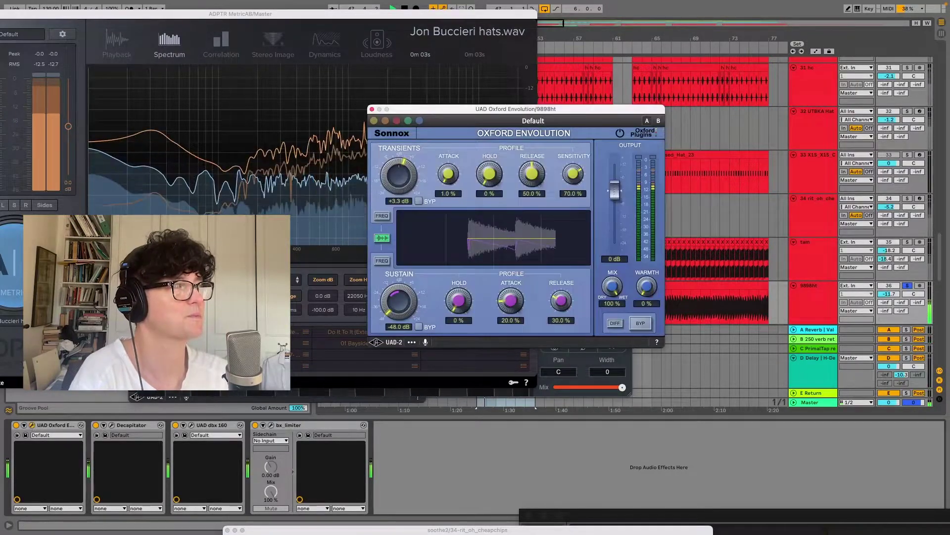
drag(386, 262, 387, 321)
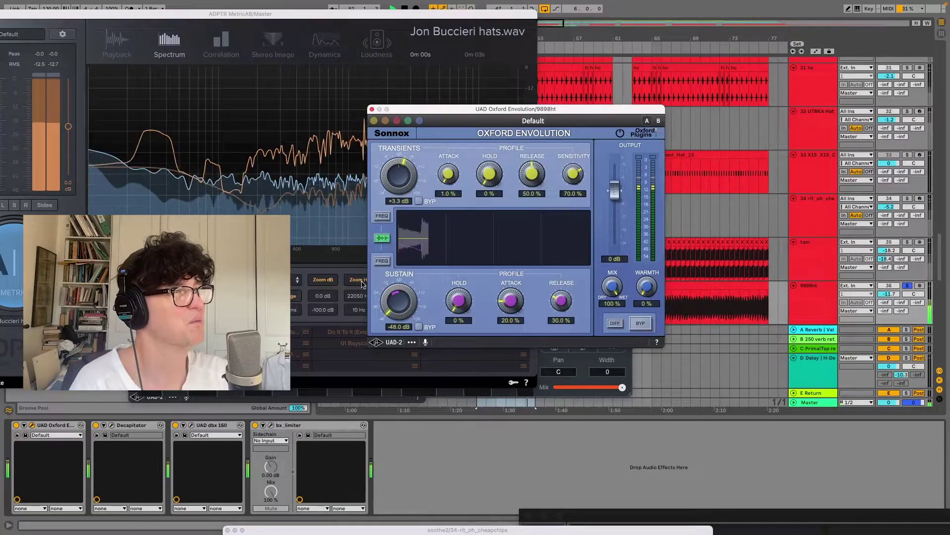
drag(382, 300, 382, 252)
Open the 9898ht clip to examine its waveform, close the Envolution window and return to the track's devices
click(704, 288)
double_click(704, 289)
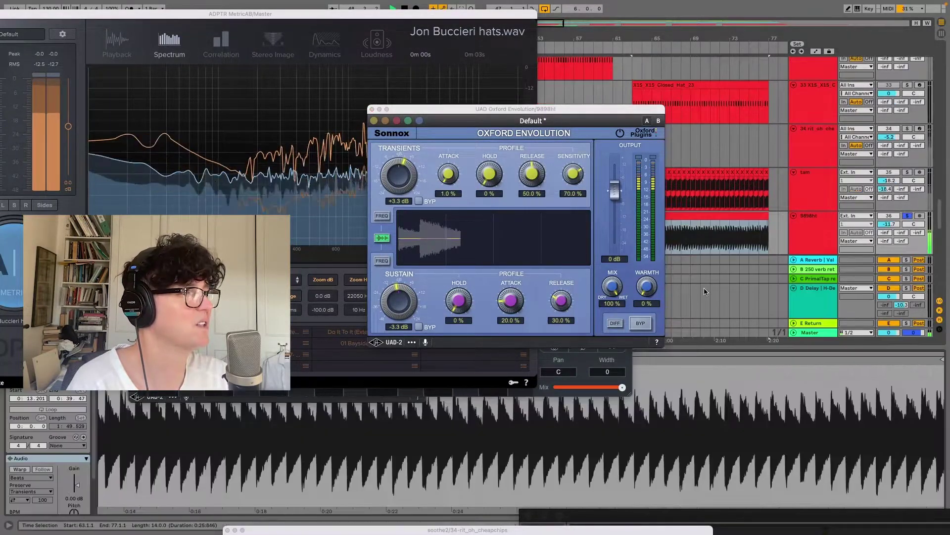
click(372, 110)
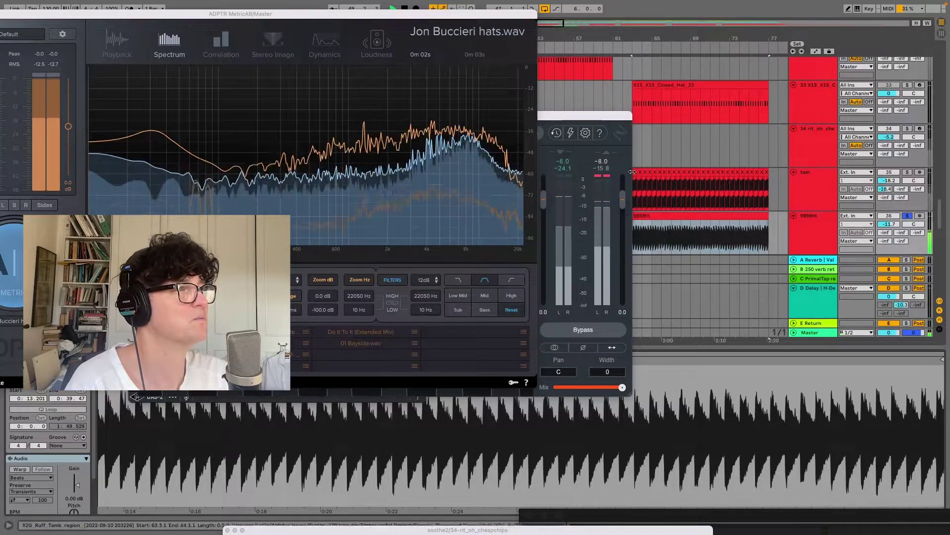
click(795, 250)
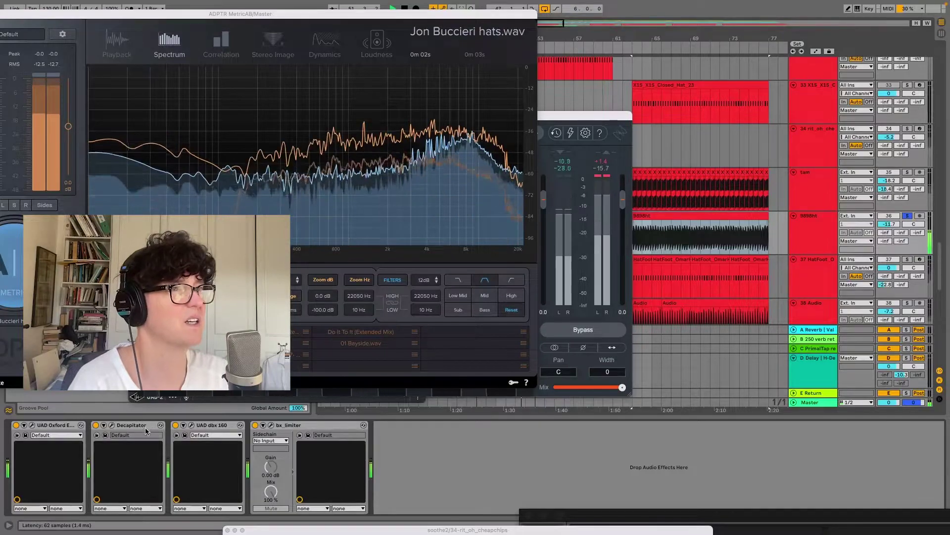
Reopen Oxford Envolution on the 9898ht track and set its sustain to -48.0 dB
click(32, 425)
drag(381, 296, 347, 376)
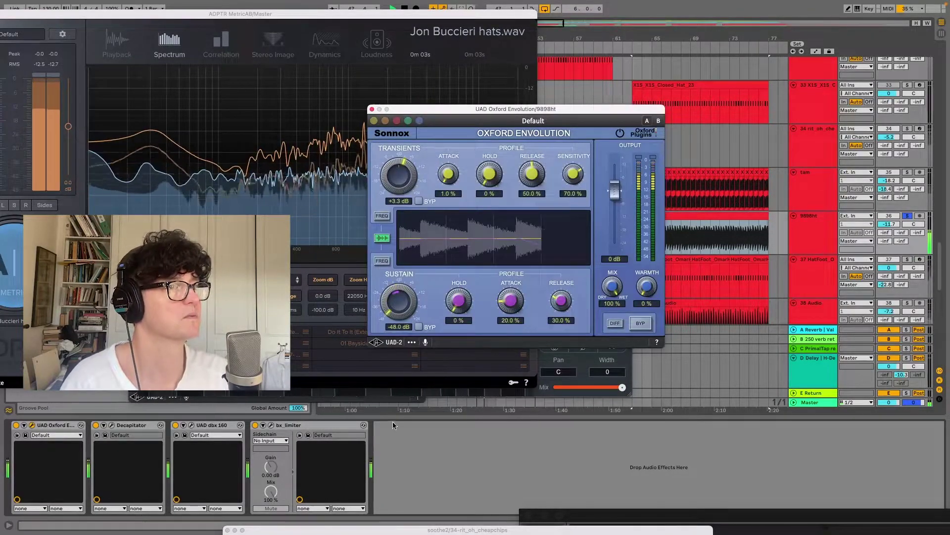
Open Decapitator on the 9898ht track and audition its drive control and saturation styles
click(112, 425)
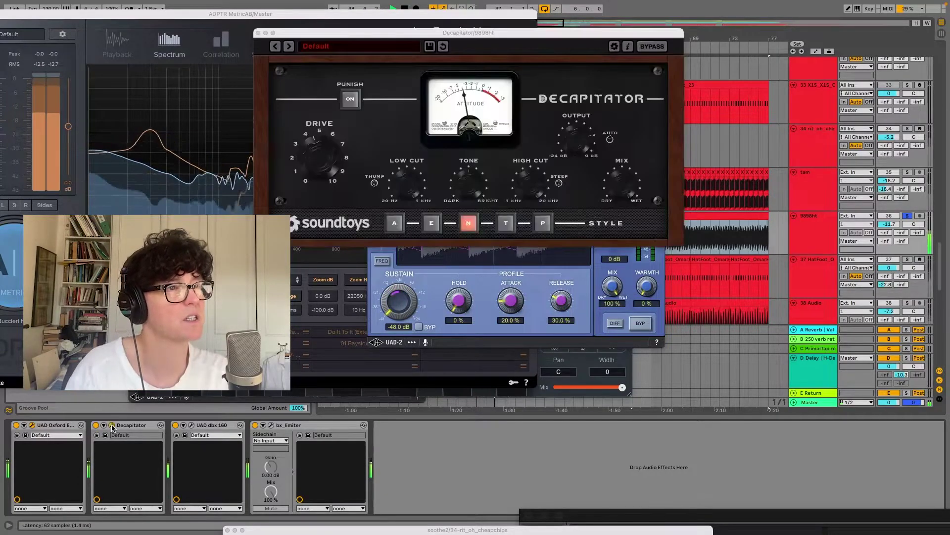
drag(300, 156, 318, 230)
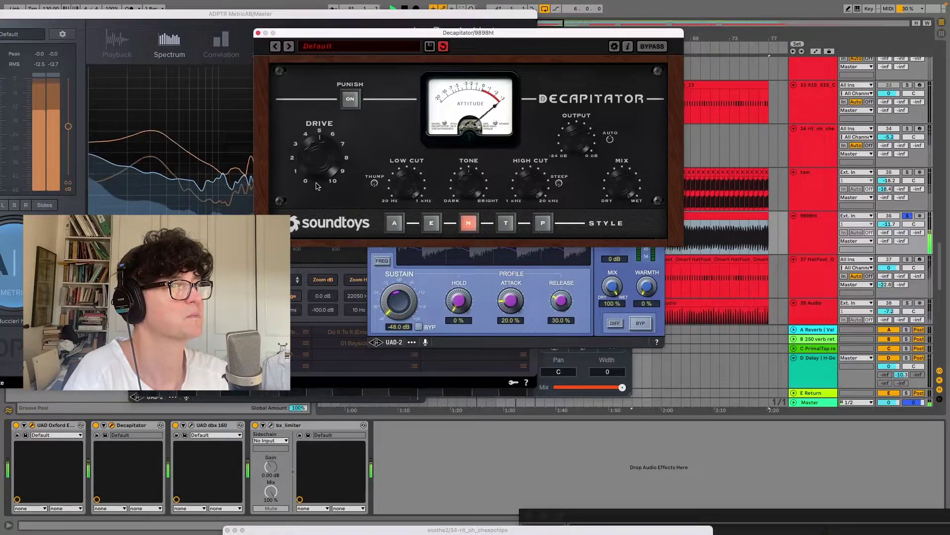
click(395, 223)
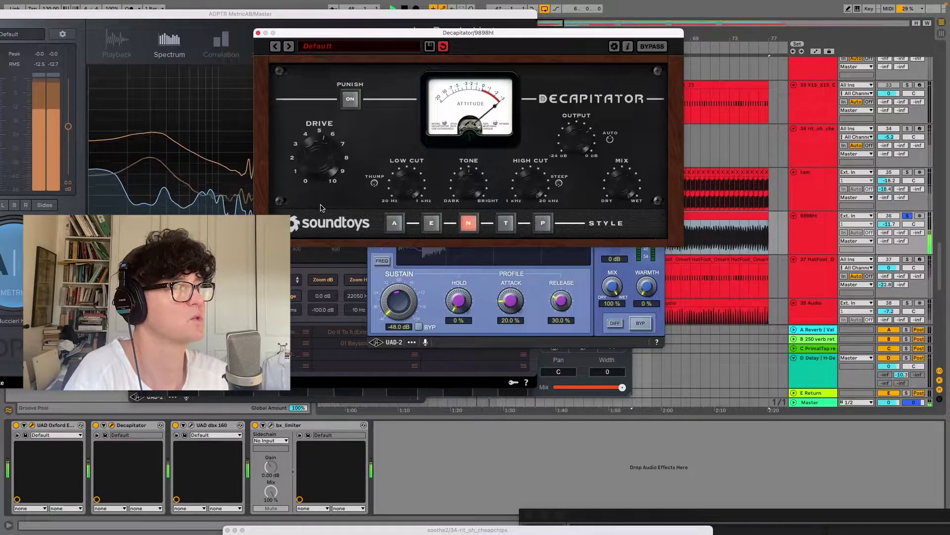
Open UAD dbx 160 and bx_limiter on the 9898ht track to examine their threshold settings
click(191, 425)
click(306, 60)
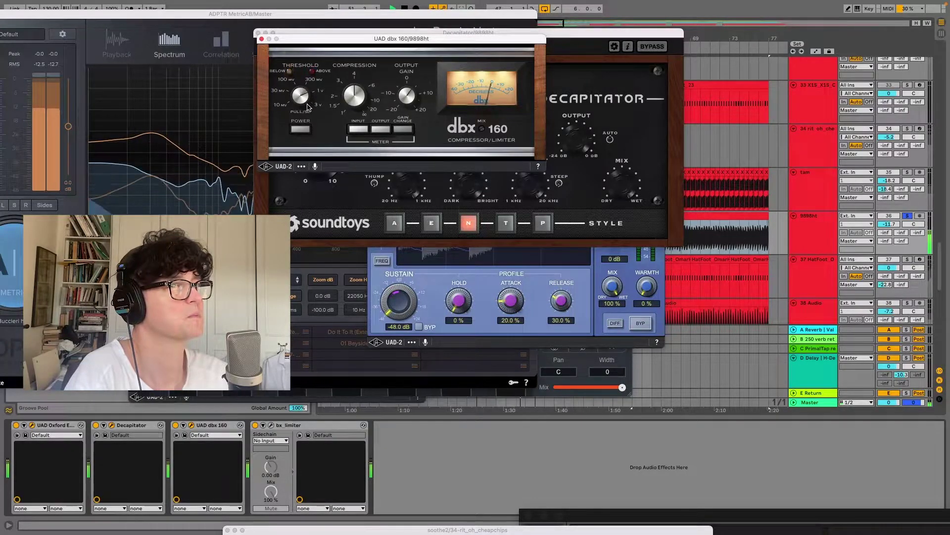
click(272, 425)
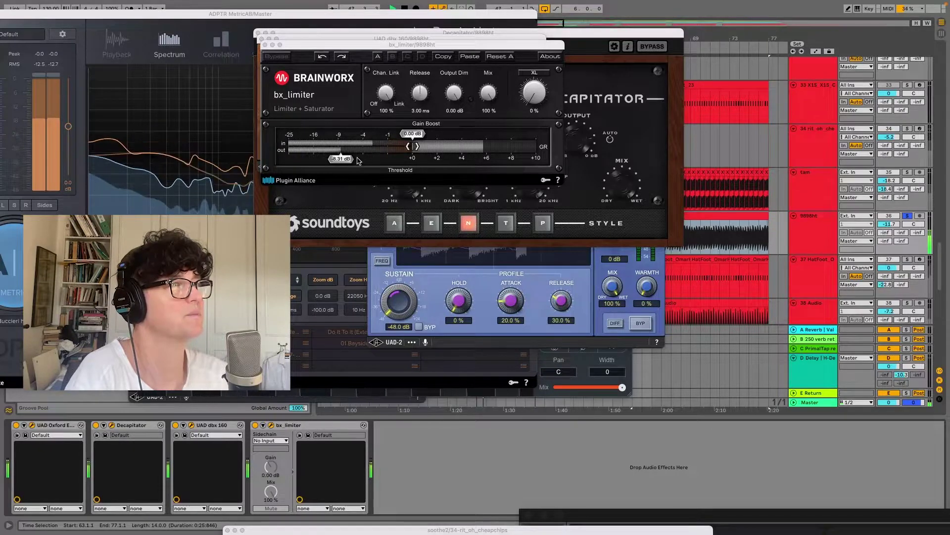
Close the bx_limiter, dbx 160 and Decapitator windows and take the 9898ht track out of solo
click(265, 45)
click(262, 39)
click(257, 33)
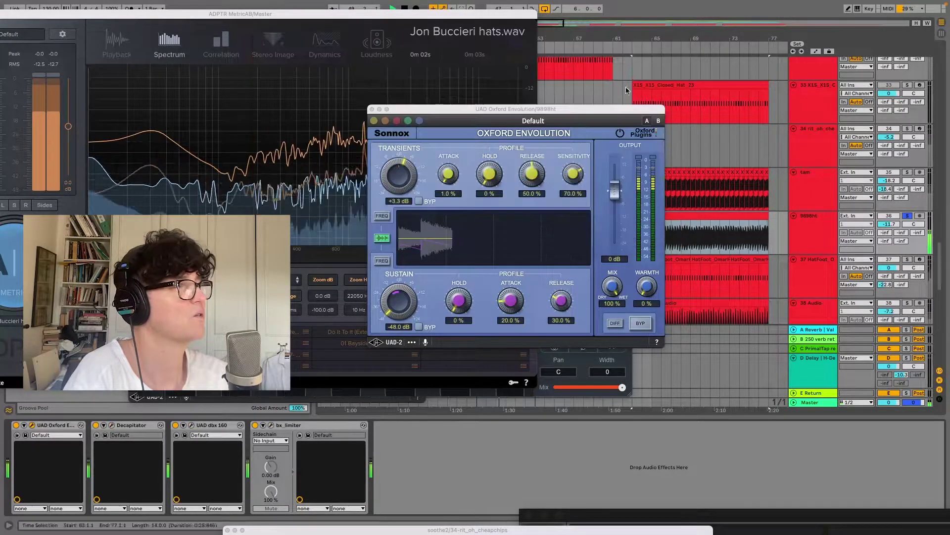
click(908, 216)
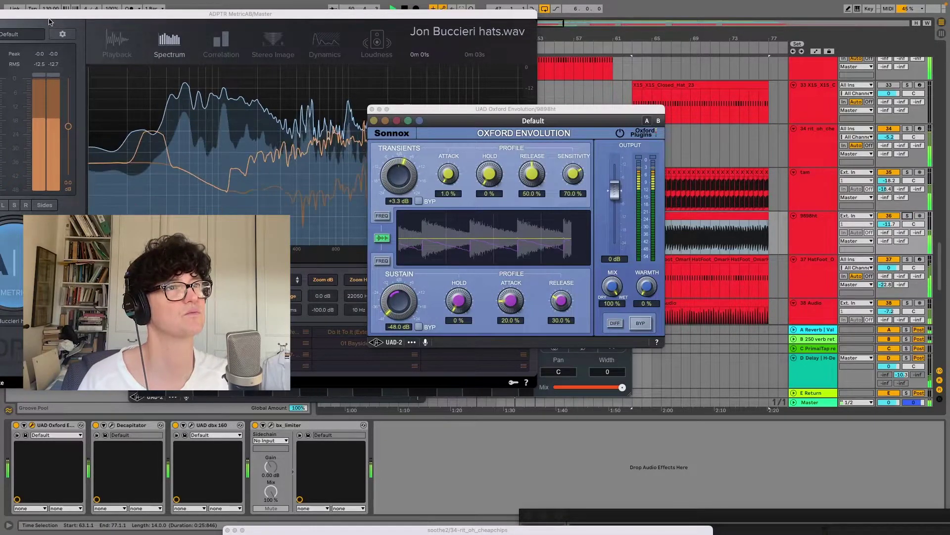
Move MetricAB aside, close the Envolution window and extend the arrangement loop to 28 bars
drag(54, 14, 229, 481)
click(373, 109)
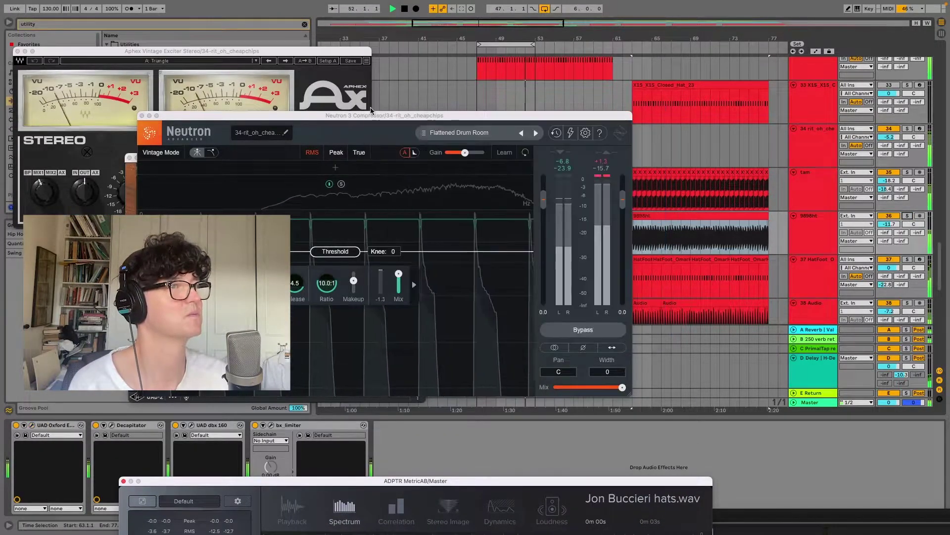
drag(536, 50, 748, 45)
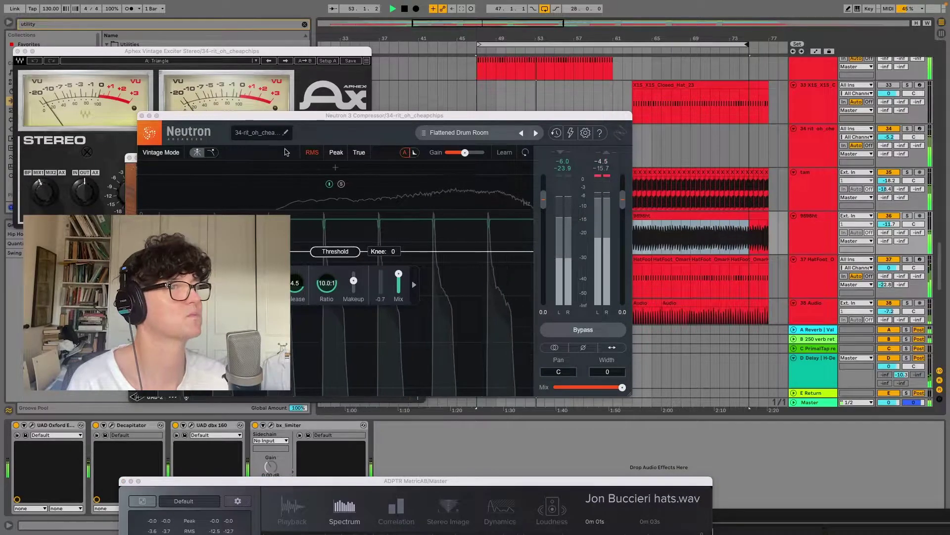
Close the Neutron, Aphex, dbx 160 and Envolution windows of the rit_oh_cheapchips track and hide MetricAB
click(143, 116)
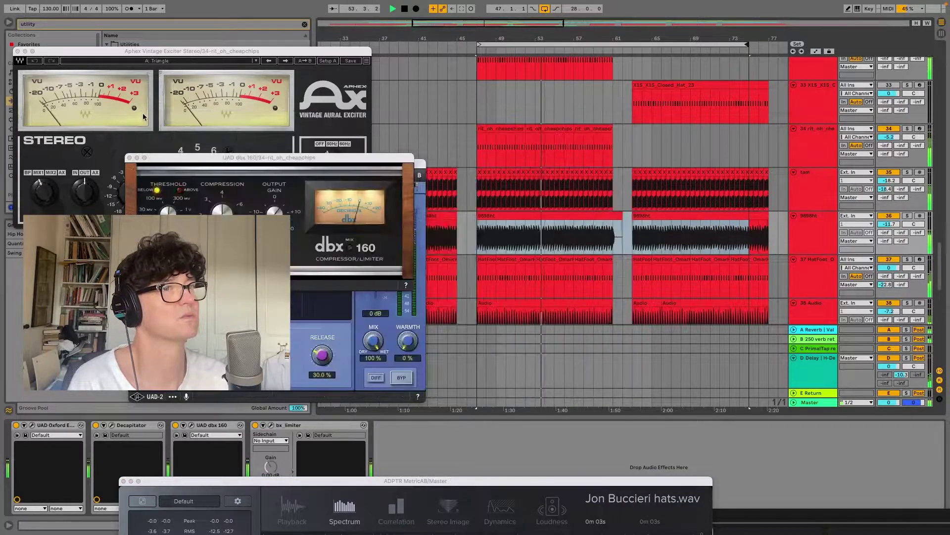
click(18, 51)
click(129, 157)
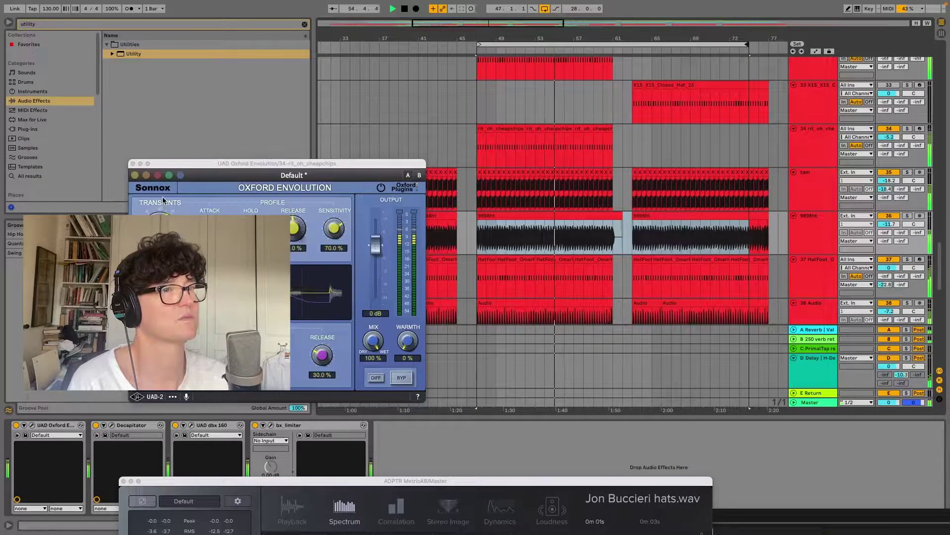
click(132, 163)
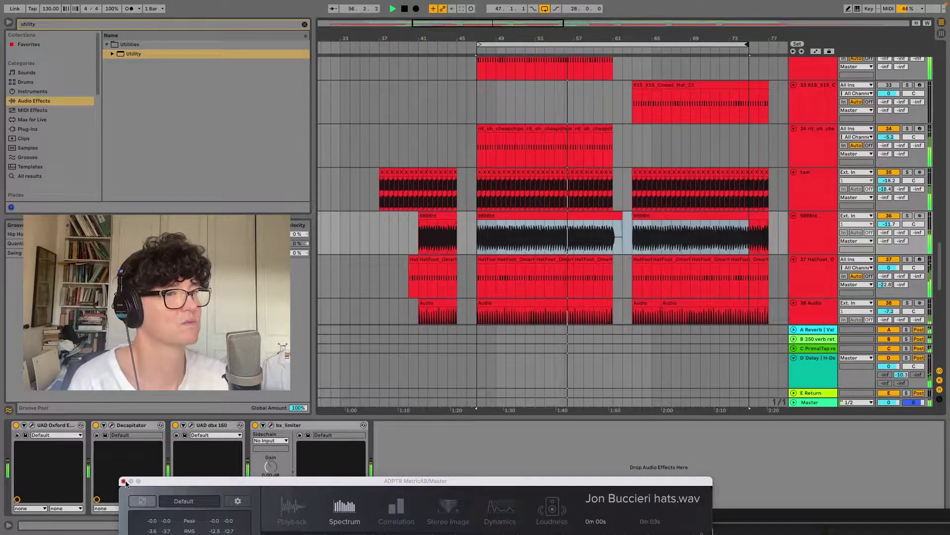
key(super+alt+p)
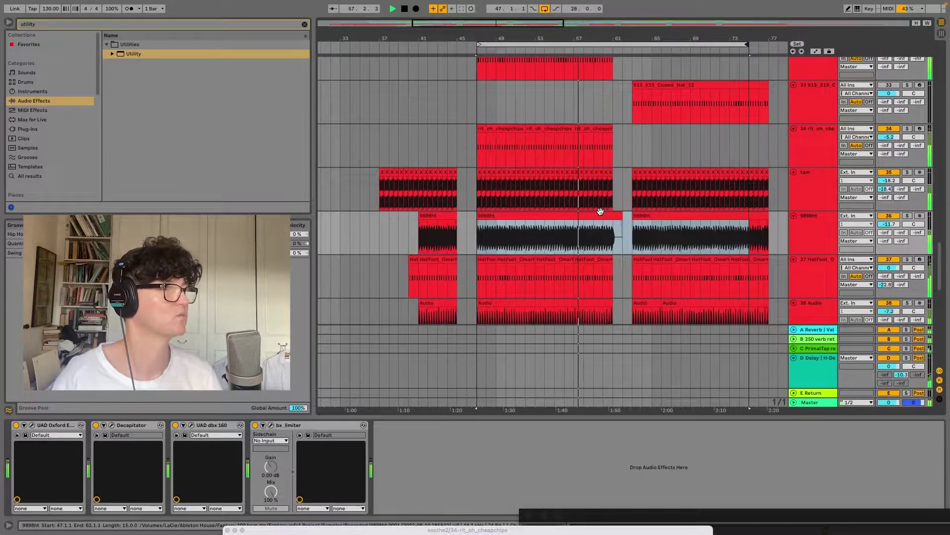
Solo the 37 HatFoot track, restart playback from the loop start and display the track's devices
click(818, 277)
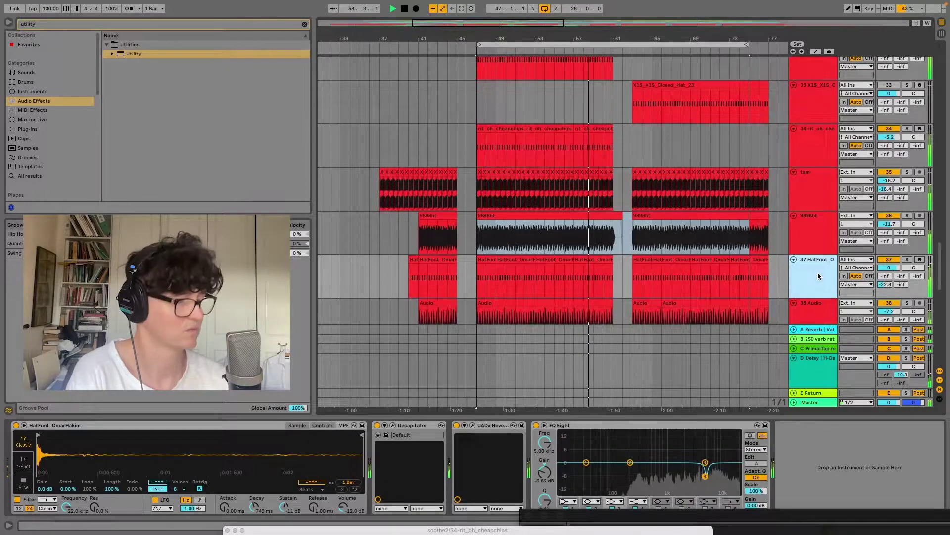
key(Down)
key(Down)
key(Down)
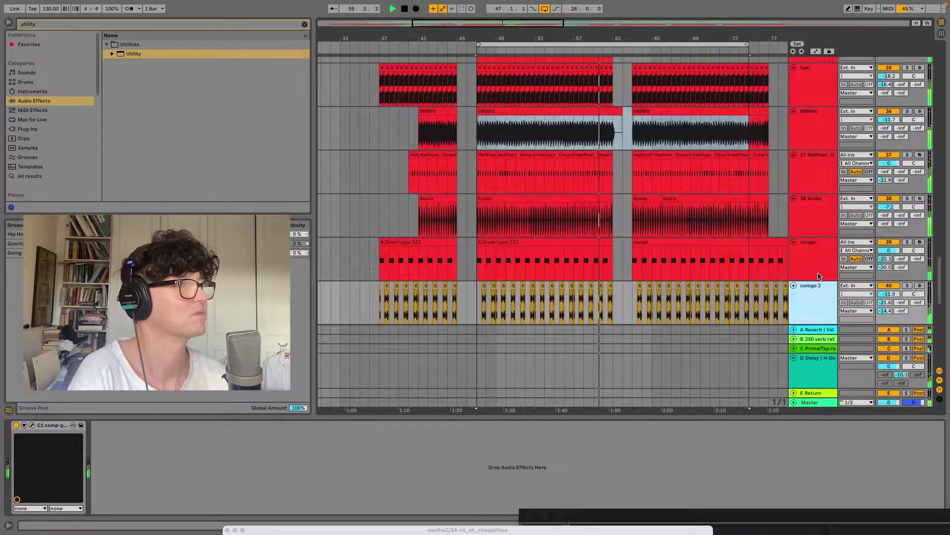
key(Up)
key(Up)
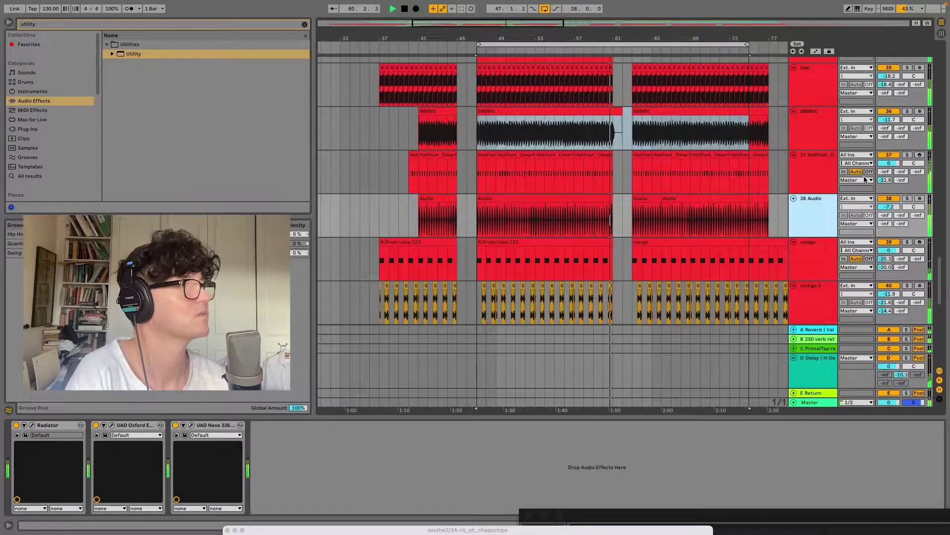
click(906, 155)
key(space)
key(space)
click(815, 171)
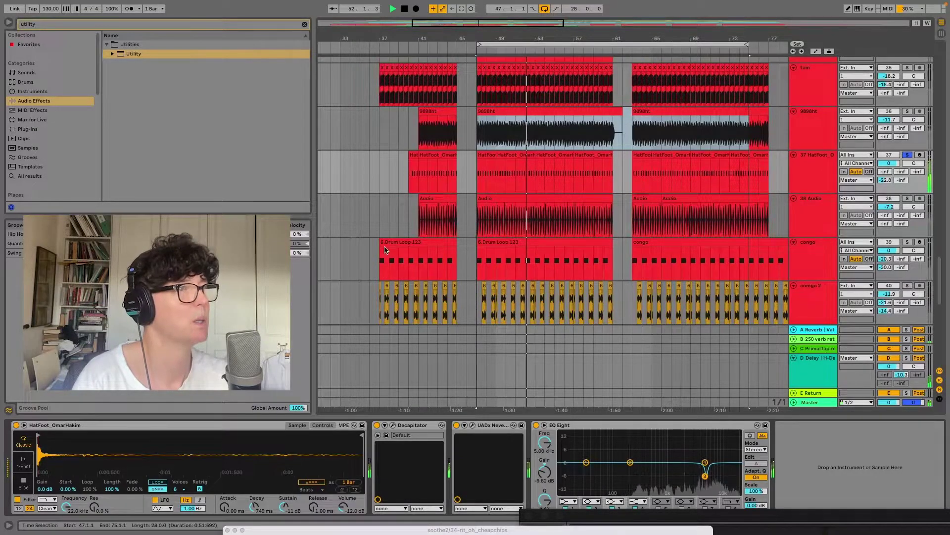
Compare Decapitator's Punish switch on and off on the HatFoot track, open its UADx Neve 1073, and unsolo the track
click(393, 425)
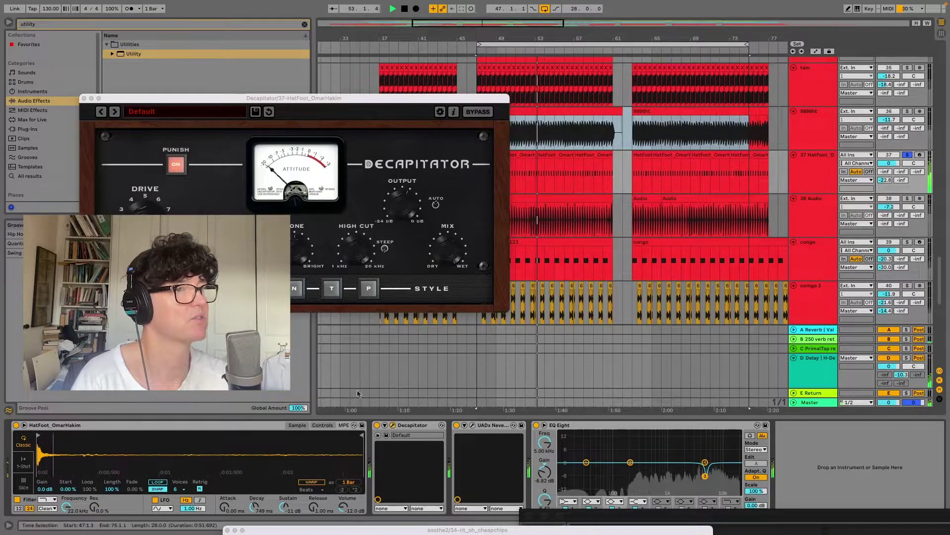
click(182, 165)
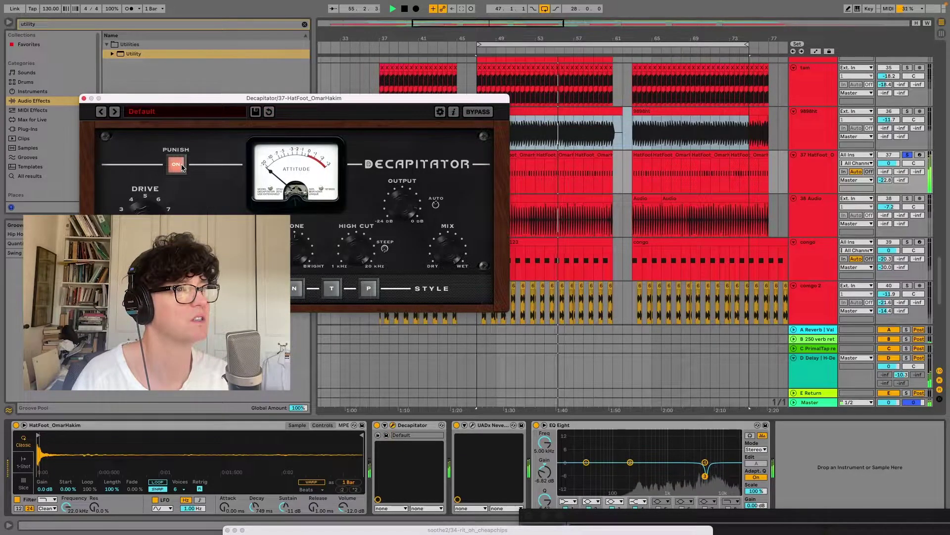
click(178, 167)
click(179, 167)
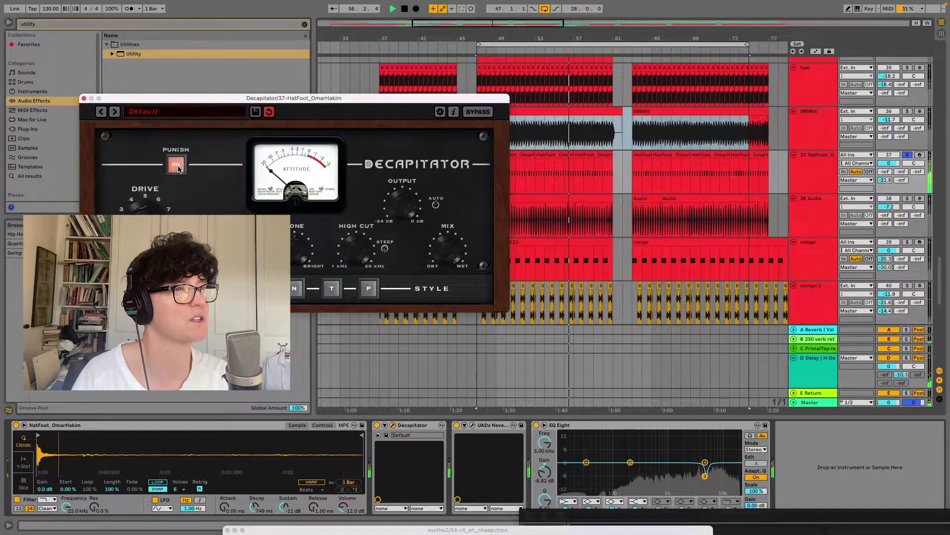
click(473, 426)
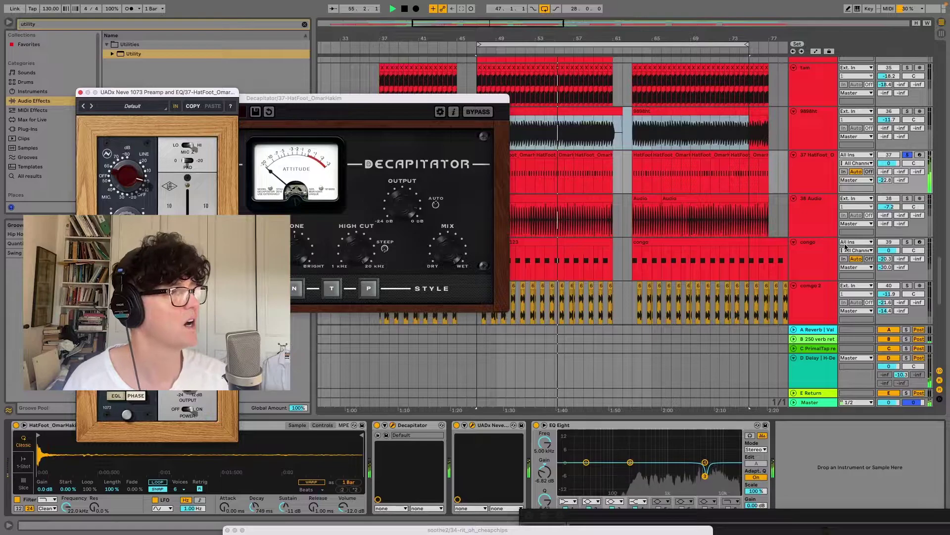
click(907, 154)
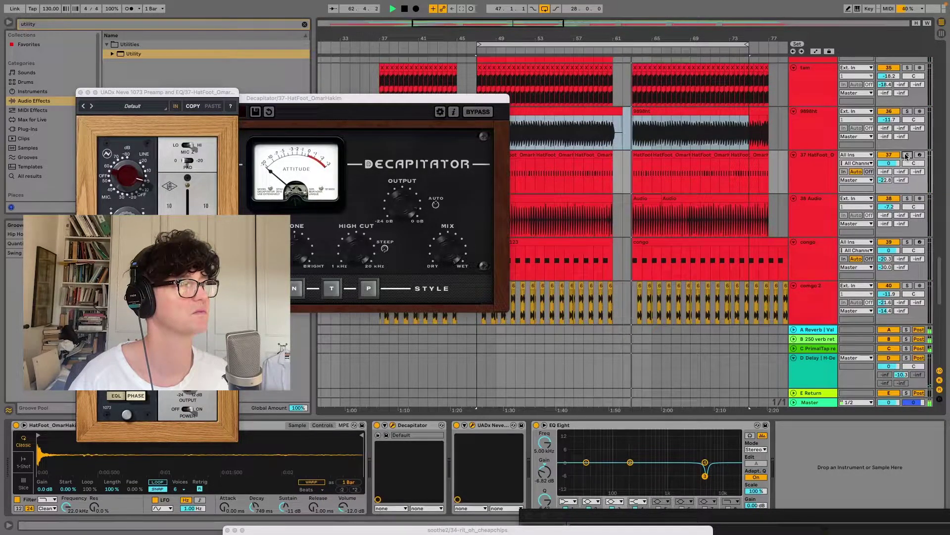
Move up through the tracks from 9898ht to korg a54 and restart playback from the loop start at bar 47
click(822, 137)
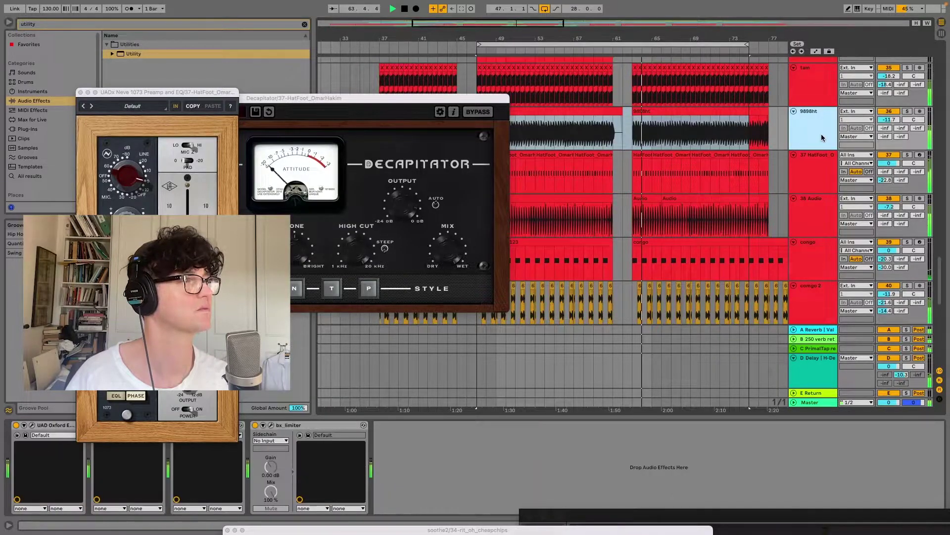
key(Up)
key(Up)
key(Up)
key(Up)
key(Up)
key(Up)
key(Up)
key(Up)
key(Up)
key(Up)
key(Up)
key(Up)
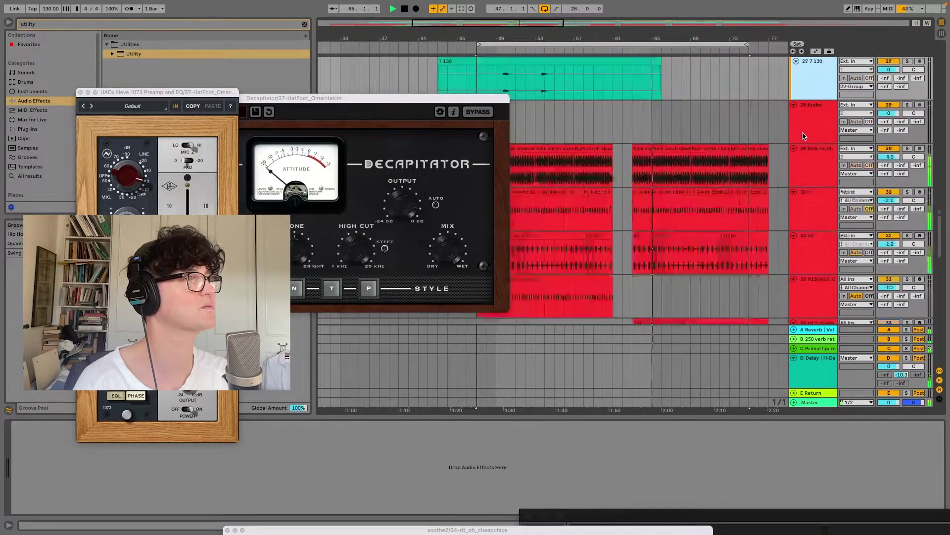
key(Up)
key(Up)
key(Up)
key(Up)
key(Up)
key(Up)
key(Up)
key(Up)
key(Up)
key(Up)
key(Up)
key(Up)
key(Up)
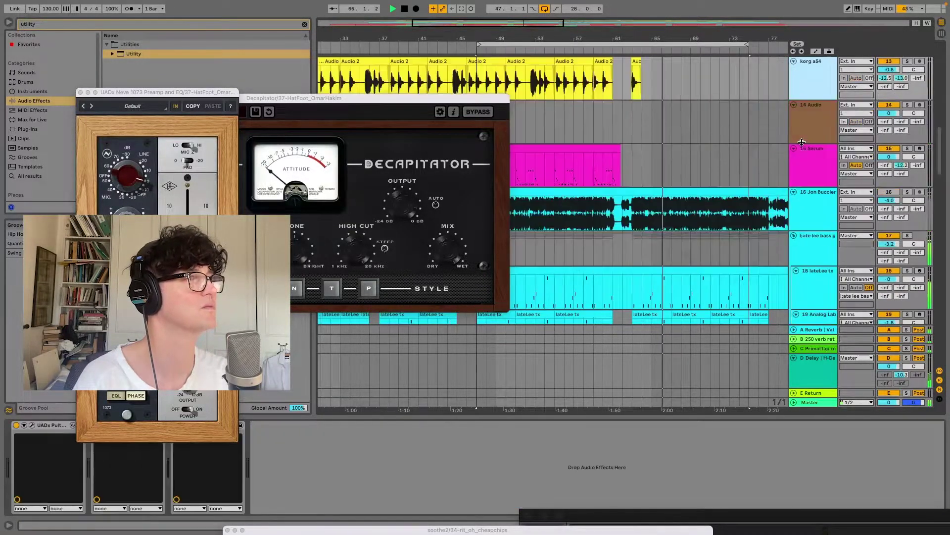
click(508, 45)
key(space)
key(space)
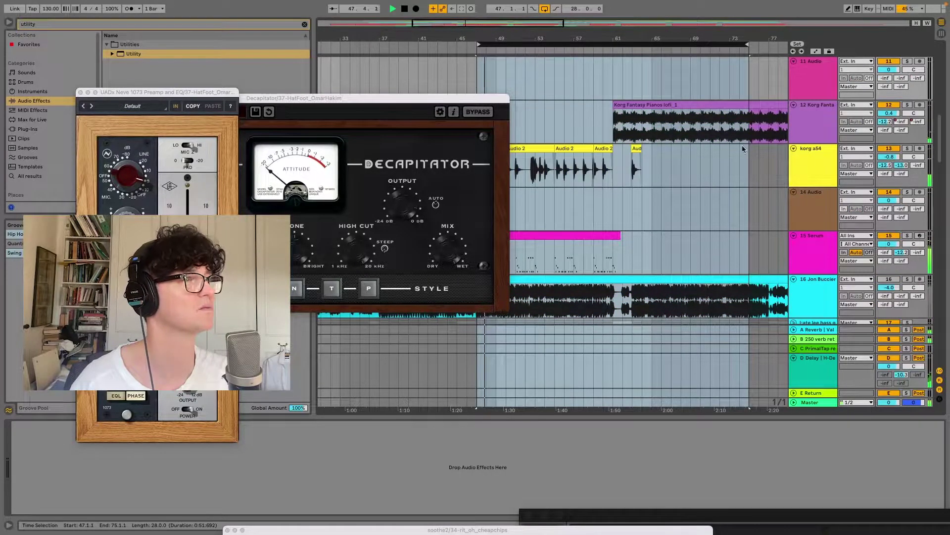
Solo the 1 130bpm track at the head of the arrangement and close the HatFoot track's Neve 1073 and Decapitator windows
click(816, 124)
key(Up)
key(Up)
key(Up)
key(Up)
key(Up)
key(Up)
key(Up)
key(Up)
key(Up)
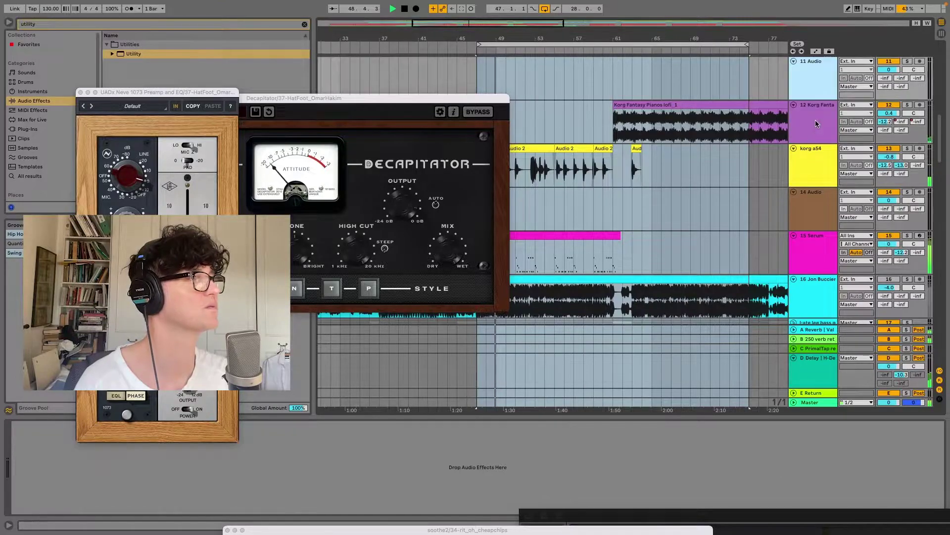
key(Up)
key(Up)
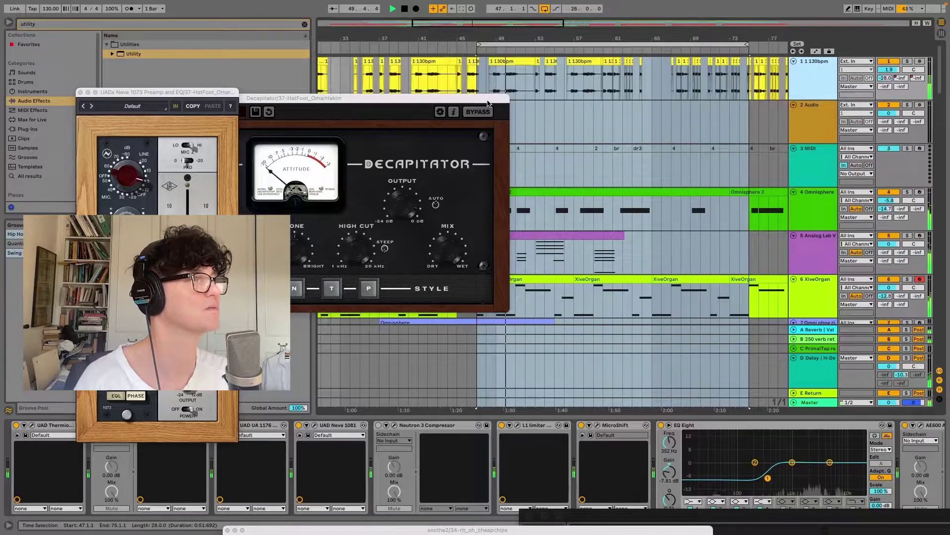
key(s)
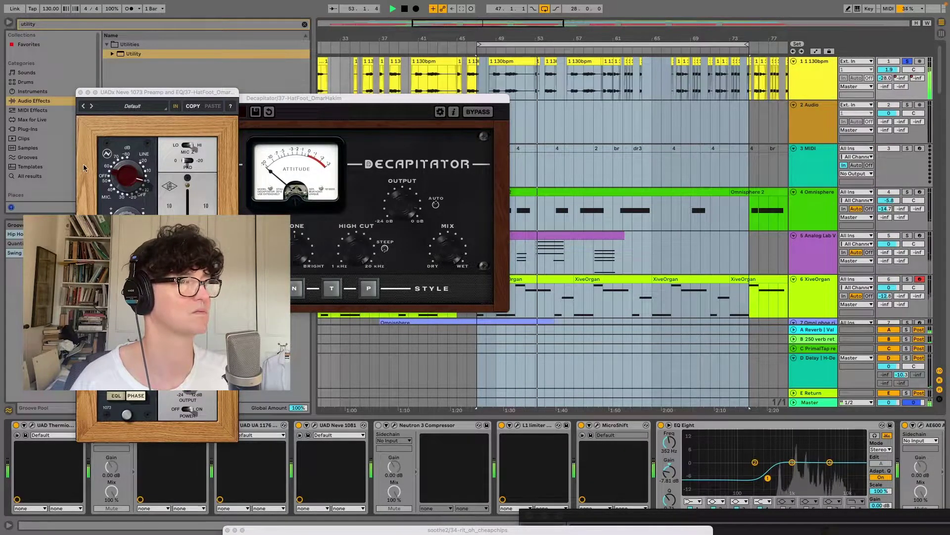
click(80, 92)
click(83, 99)
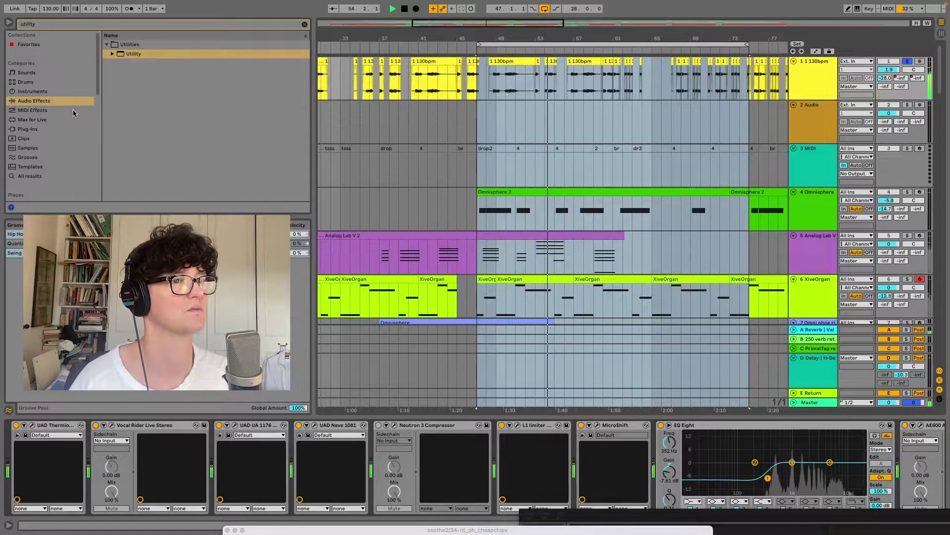
Check Vocal Rider Live Stereo on the 1 130bpm track, close it and take the track out of solo
click(111, 425)
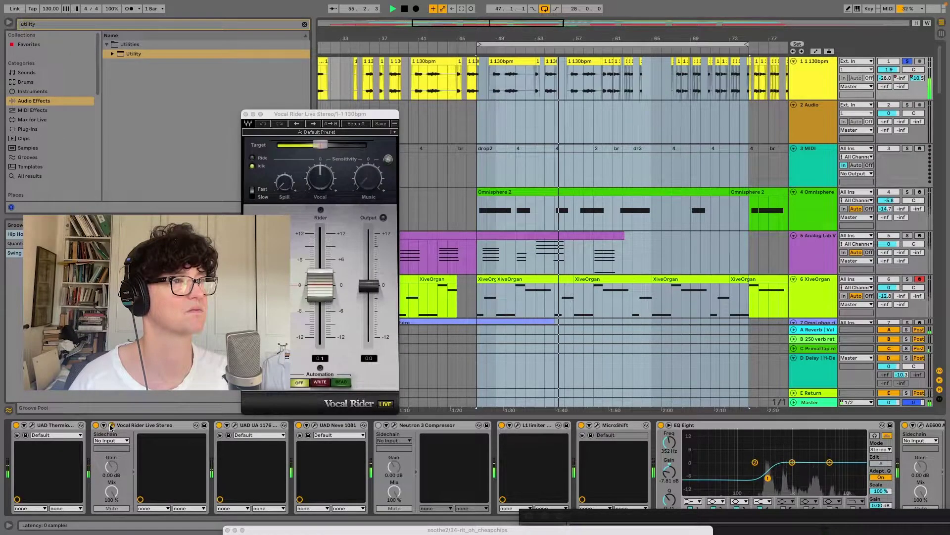
click(111, 425)
click(906, 62)
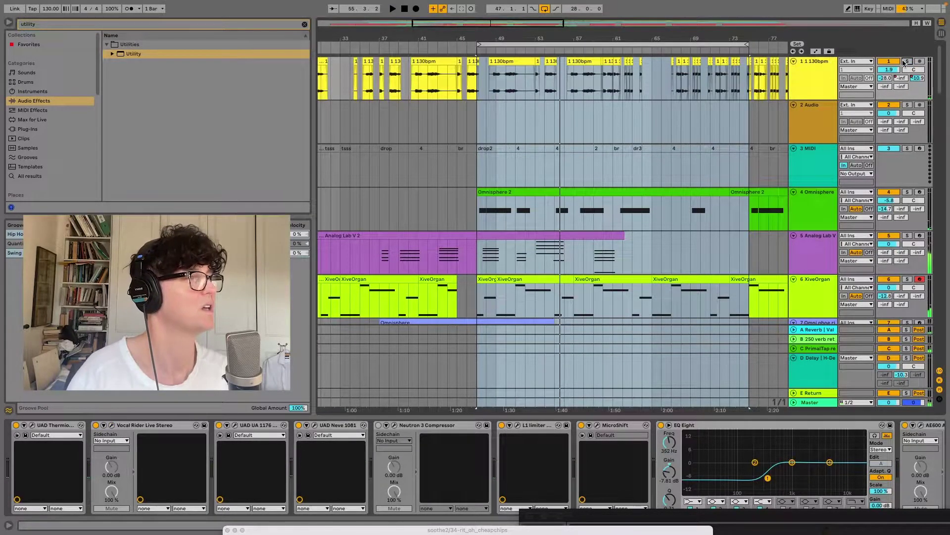